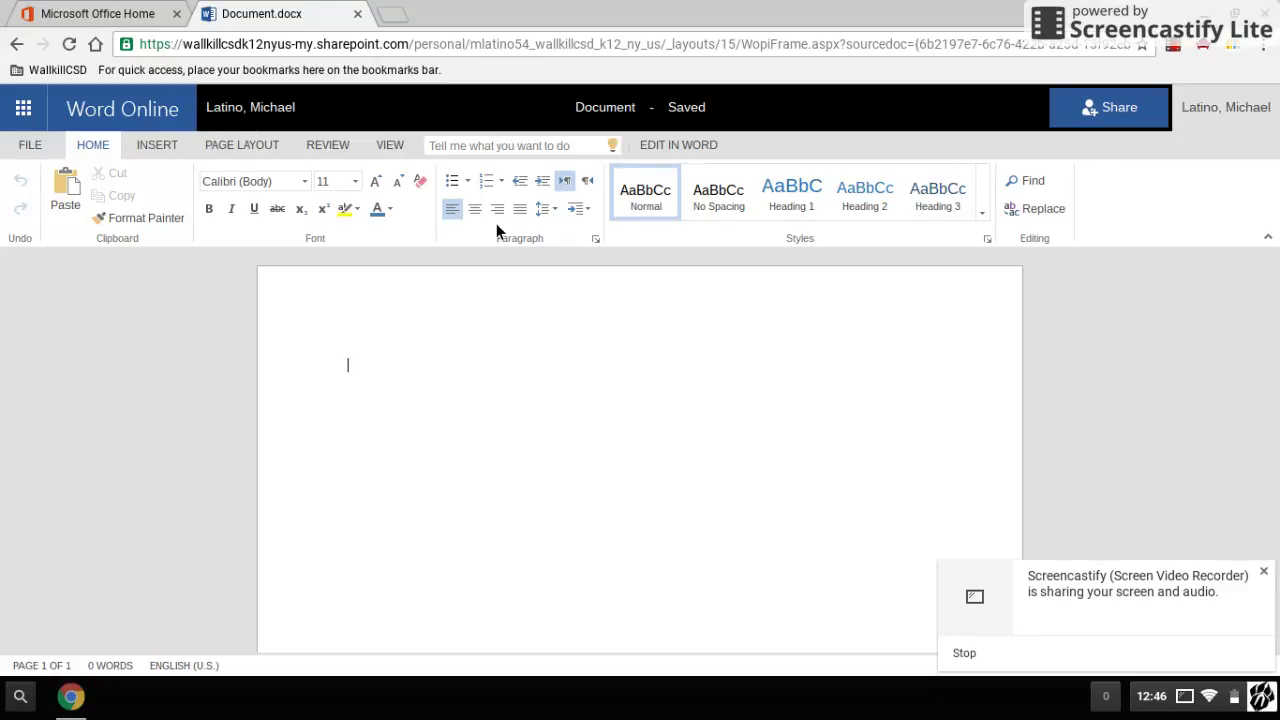
# Rename the document to '5 - <author's surname> - Conversion sheets'.
pyautogui.click(620, 112)
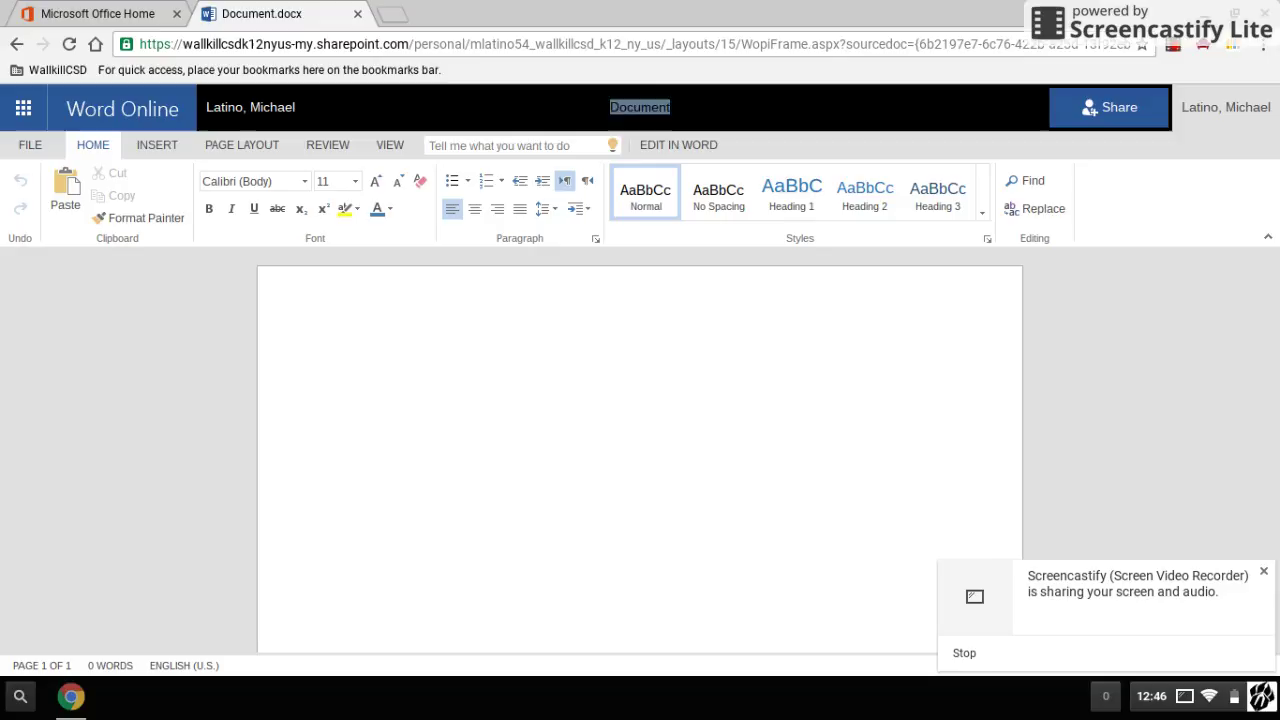
pyautogui.write('5 - Latino')
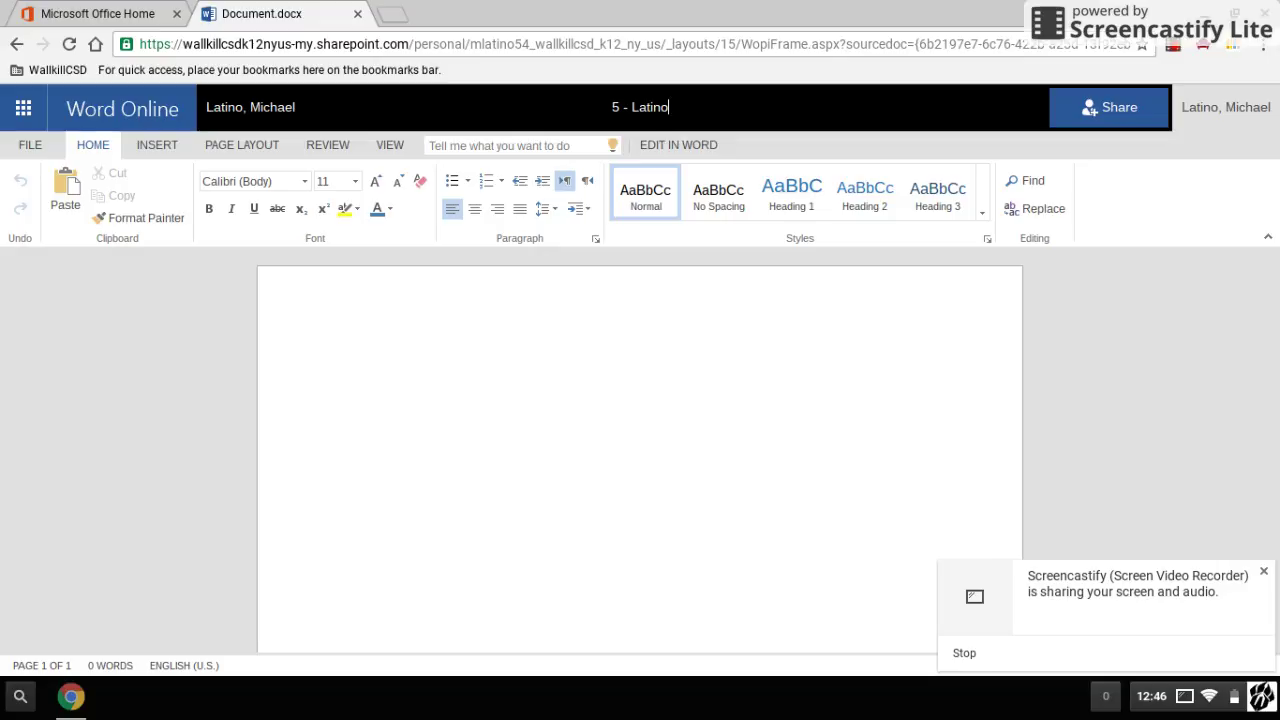
pyautogui.write(' - ')
pyautogui.write('Con')
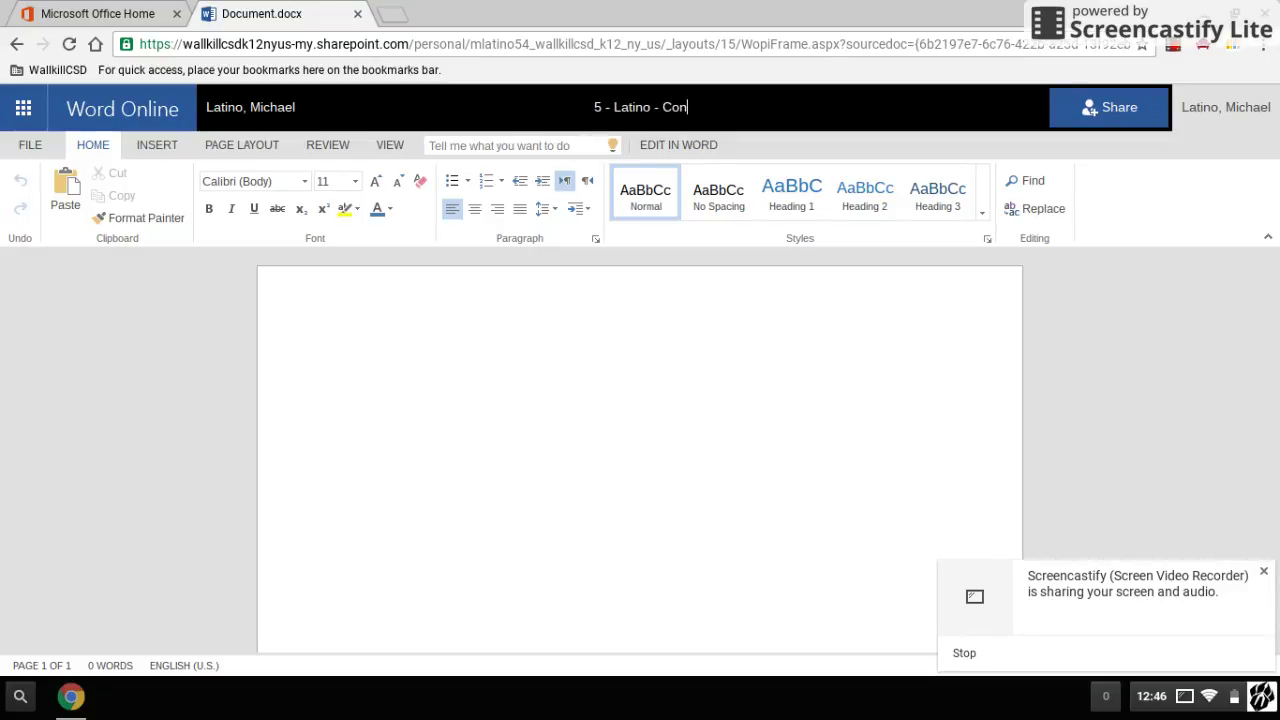
pyautogui.write('version ')
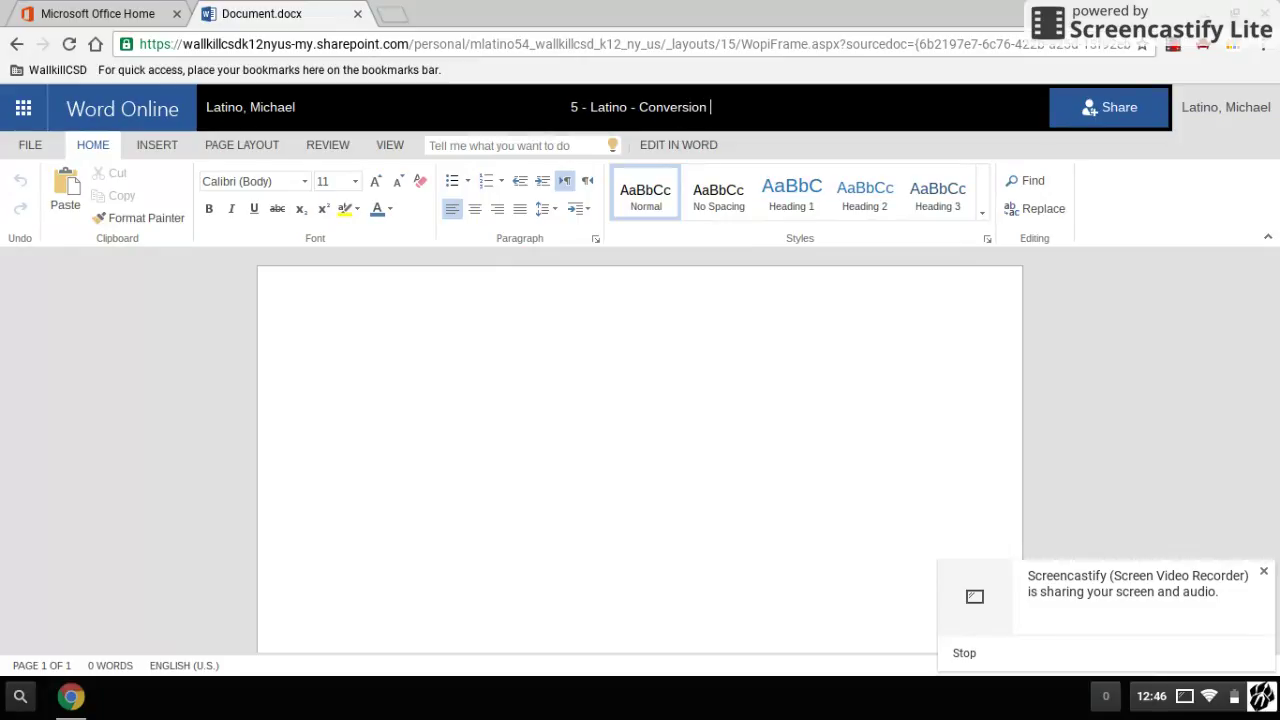
pyautogui.write('sheets')
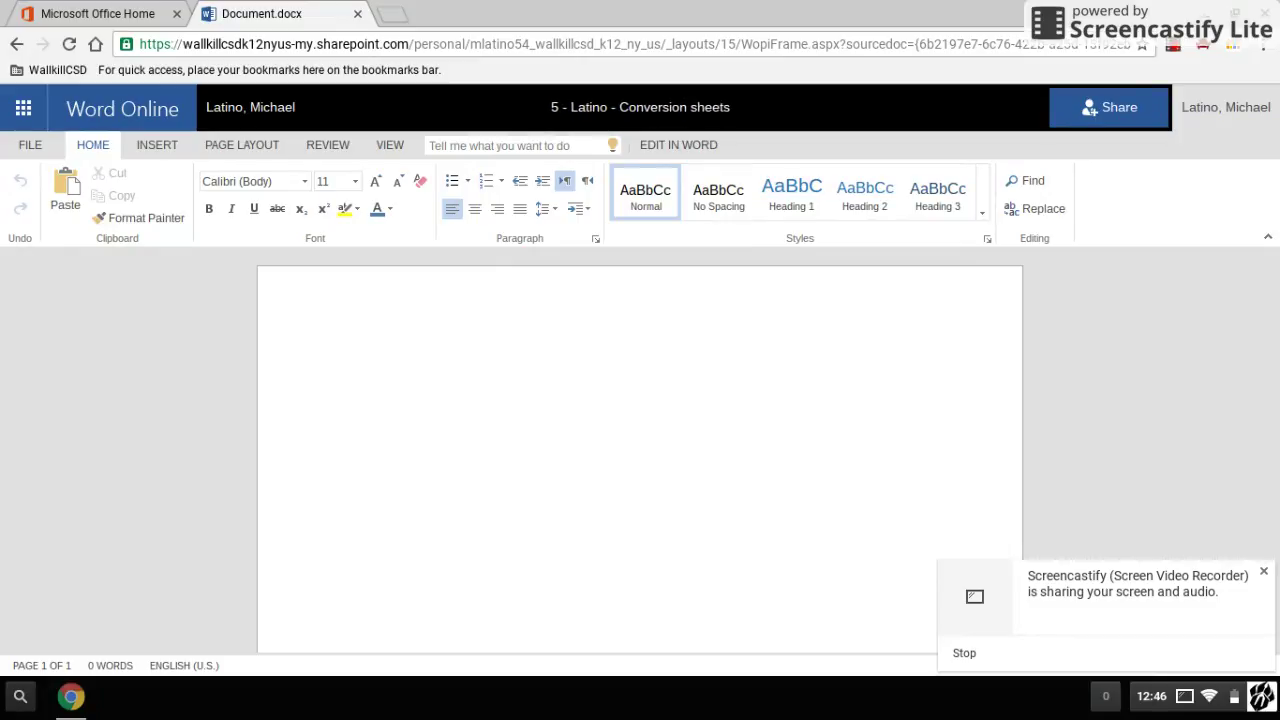
pyautogui.press('Return')
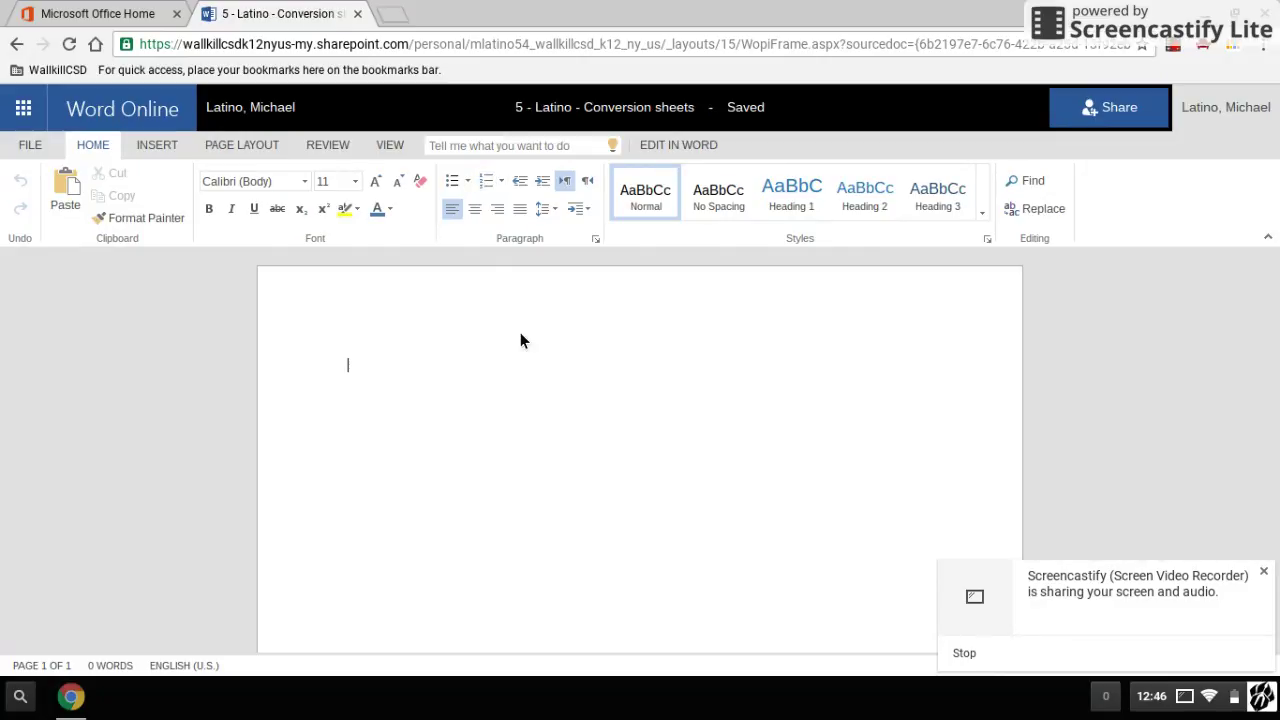
# Apply No Spacing, centre the line, and type the title 'Chocolate Chip Cookies' with a new line below.
pyautogui.click(725, 209)
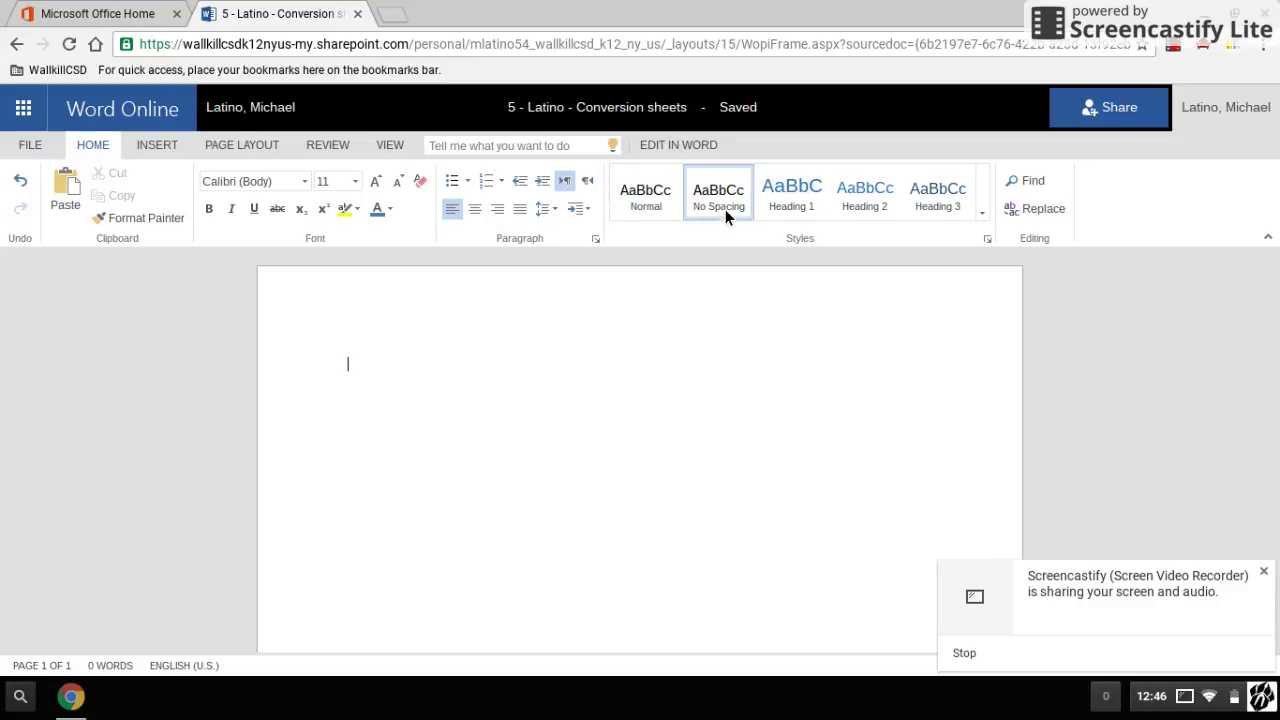
pyautogui.click(480, 212)
pyautogui.write('Chocolate')
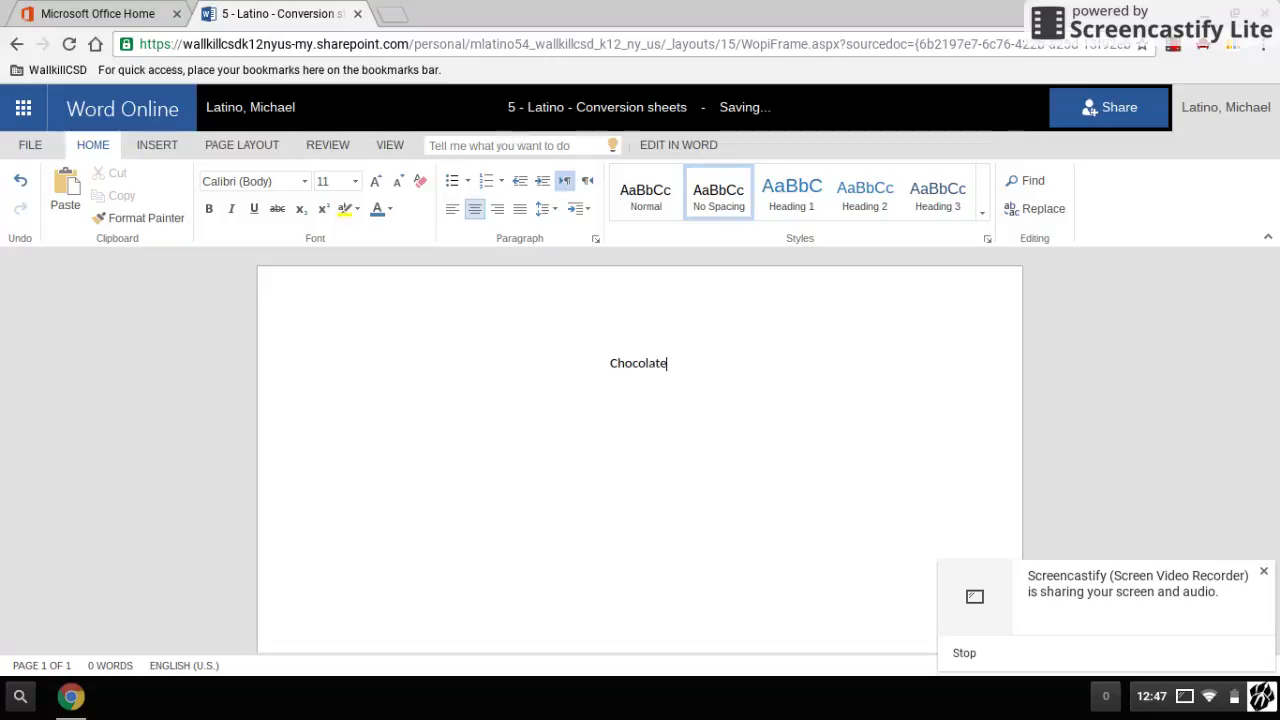
pyautogui.write(' Chip ')
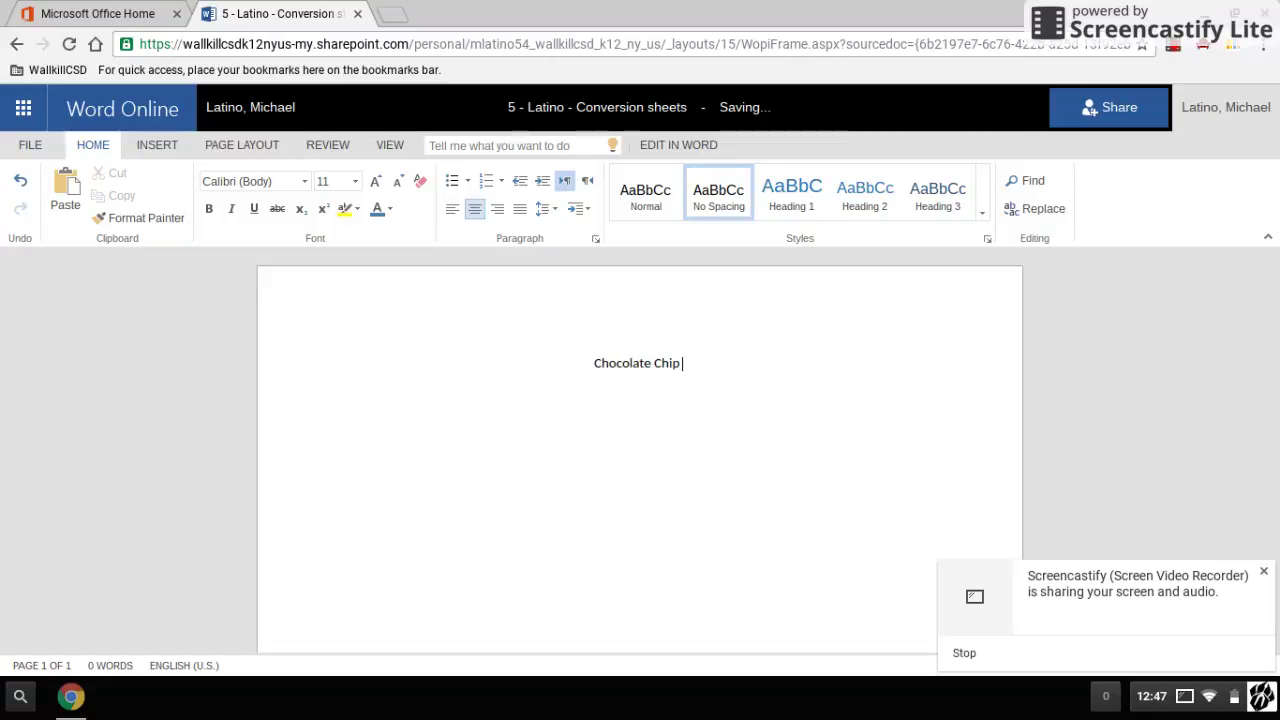
pyautogui.write('Cookies')
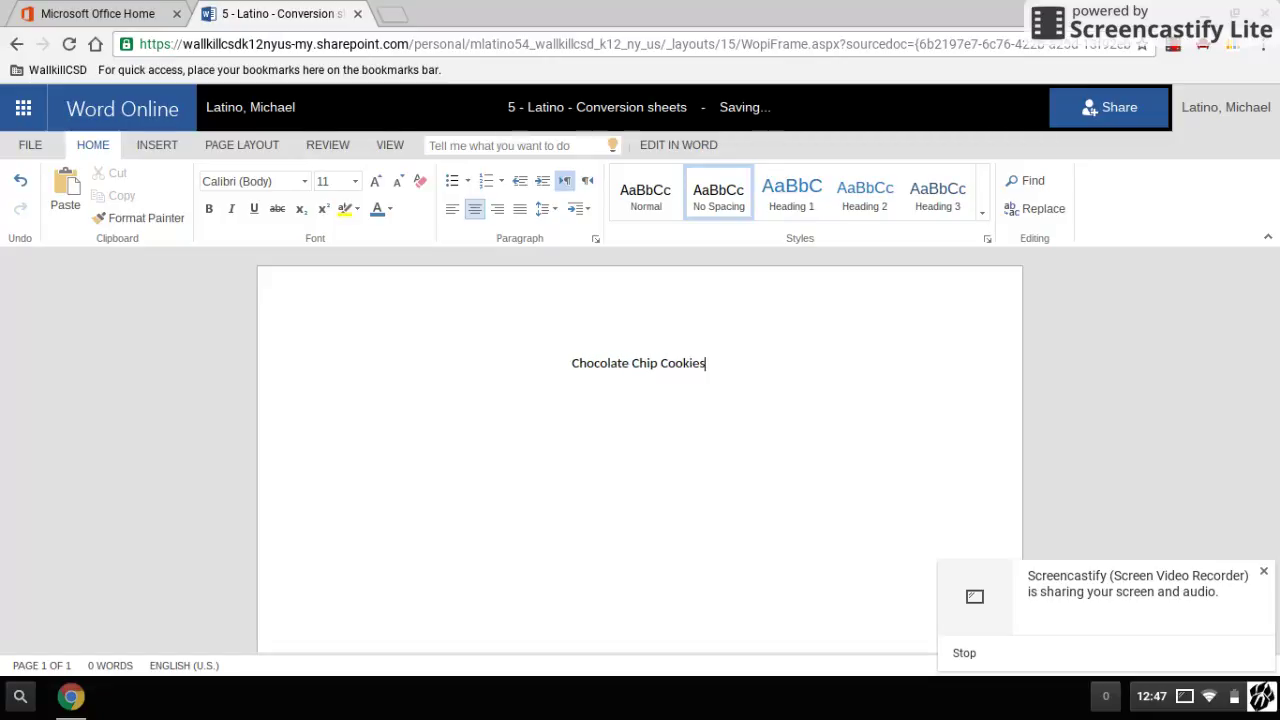
pyautogui.press('Return')
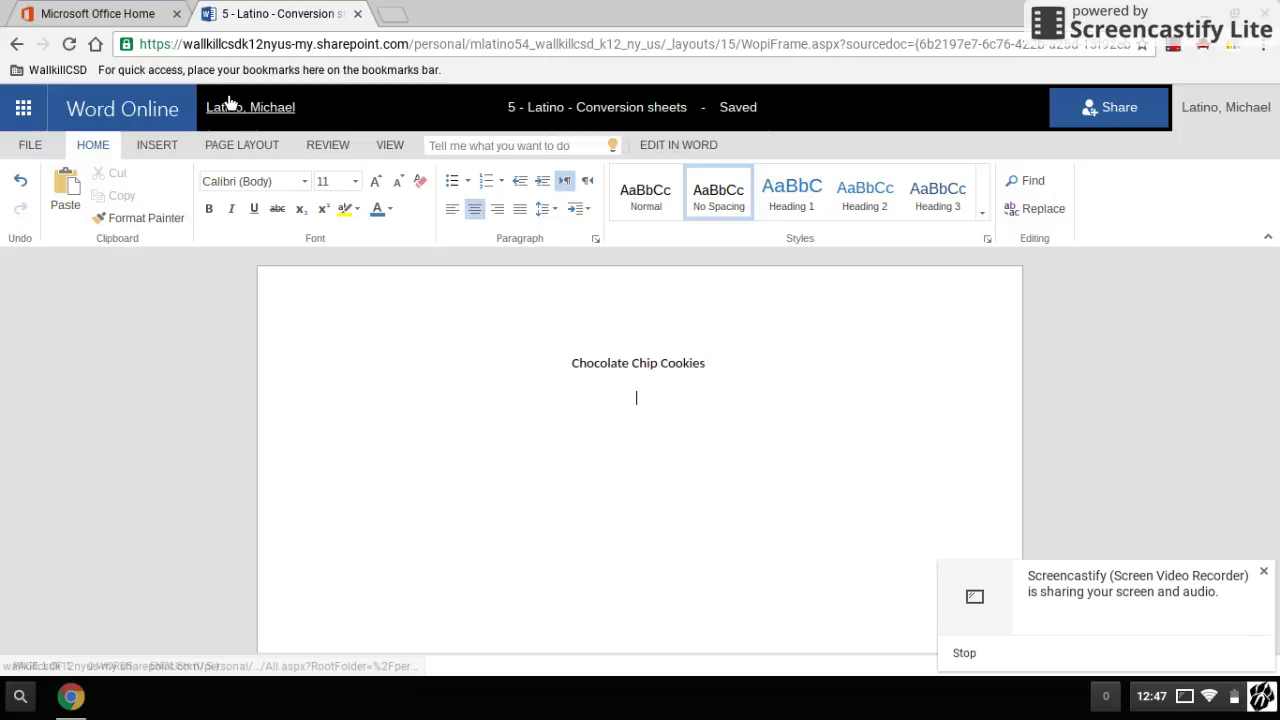
# Insert a 3-column by 8-row table below the title.
pyautogui.click(159, 148)
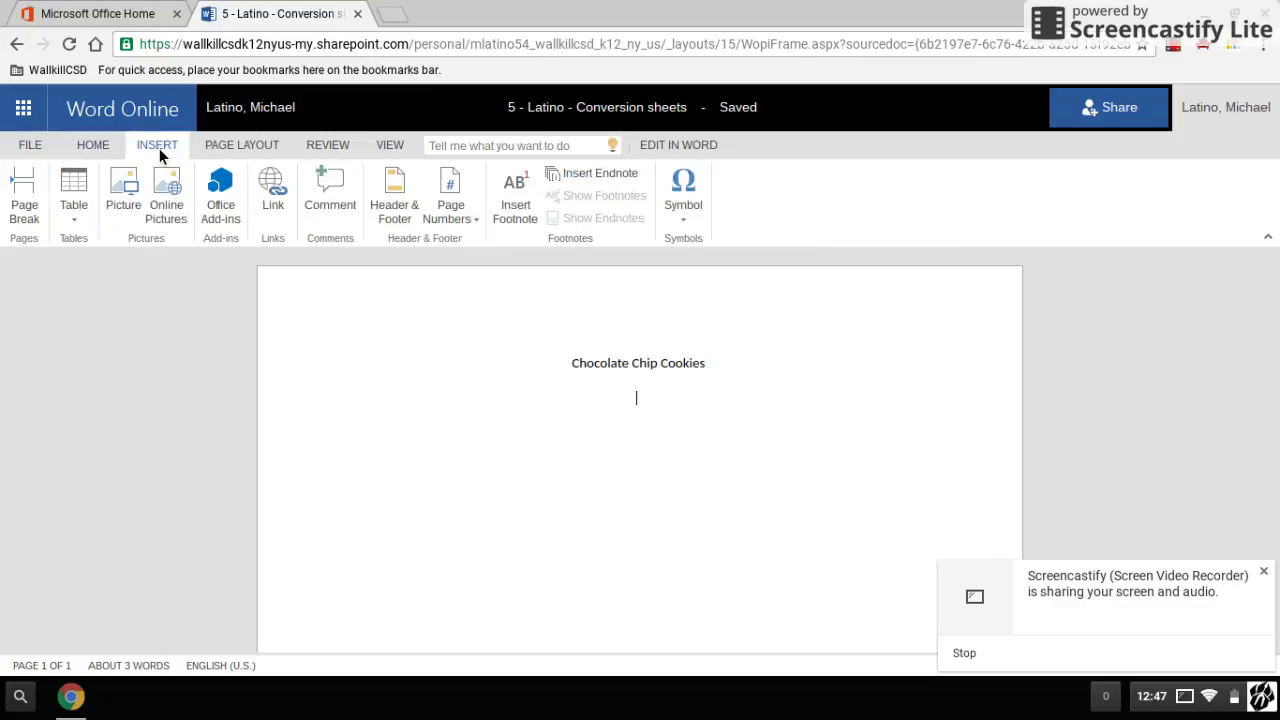
pyautogui.click(83, 212)
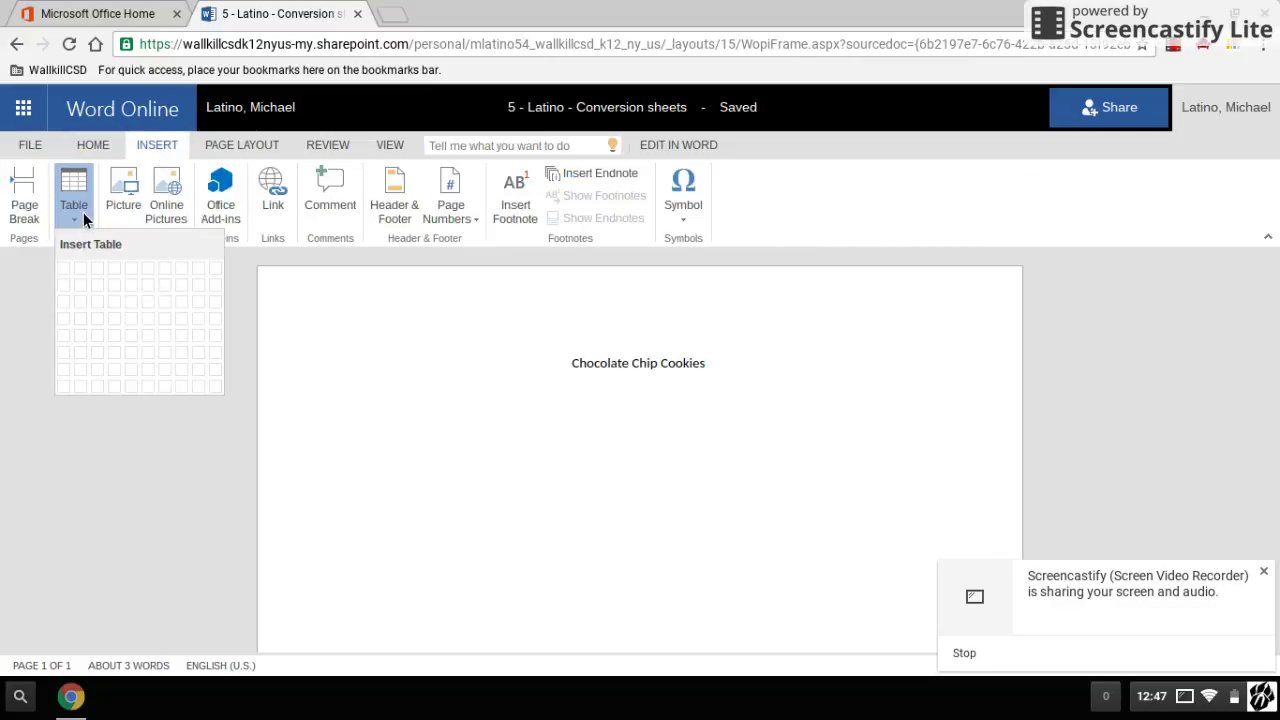
pyautogui.click(99, 388)
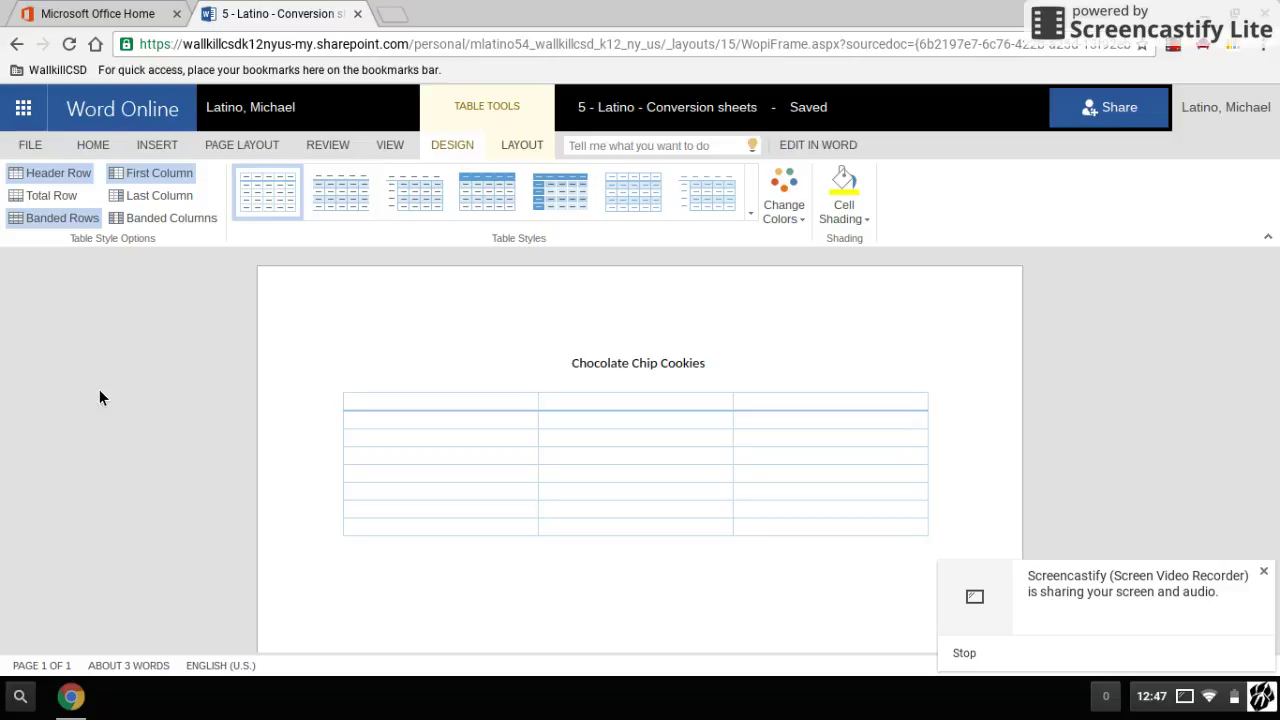
# Fill the header row with Ingredient Amount, Conversion and Final Result, then move to the next row.
pyautogui.write('Ingredient ')
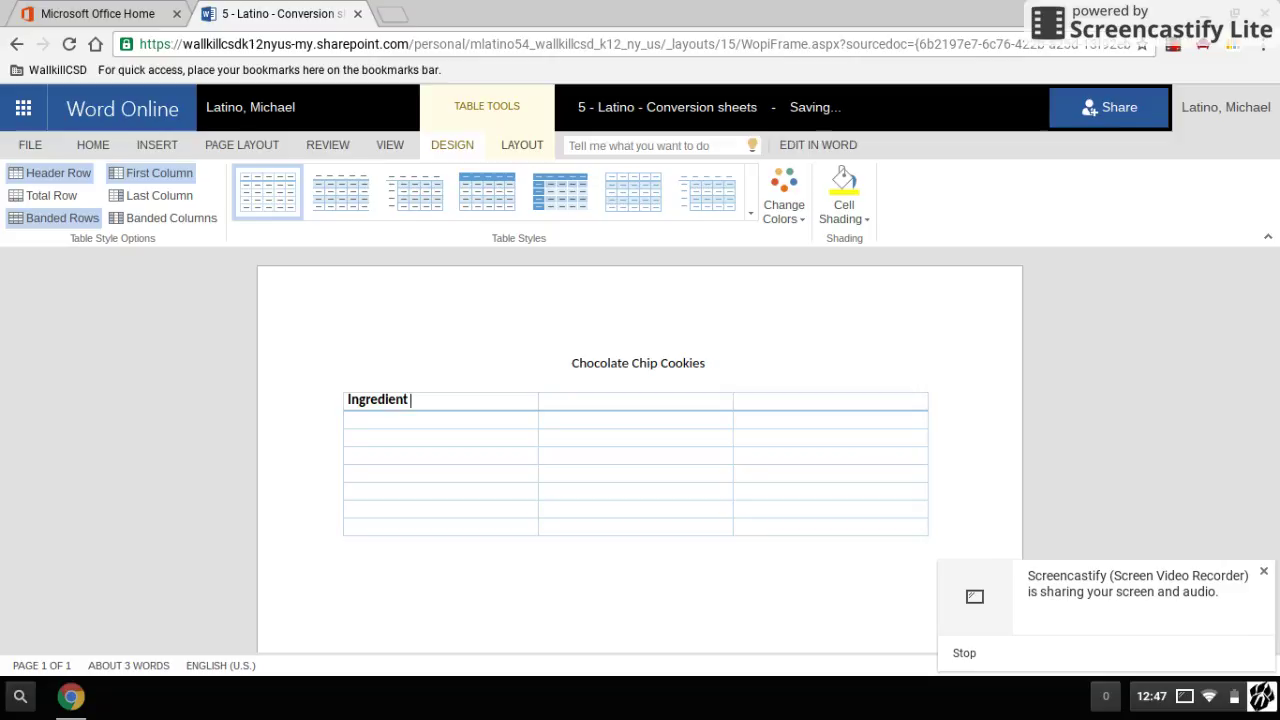
pyautogui.write('Amoun')
pyautogui.write('t')
pyautogui.write('Q')
pyautogui.write('onversion')
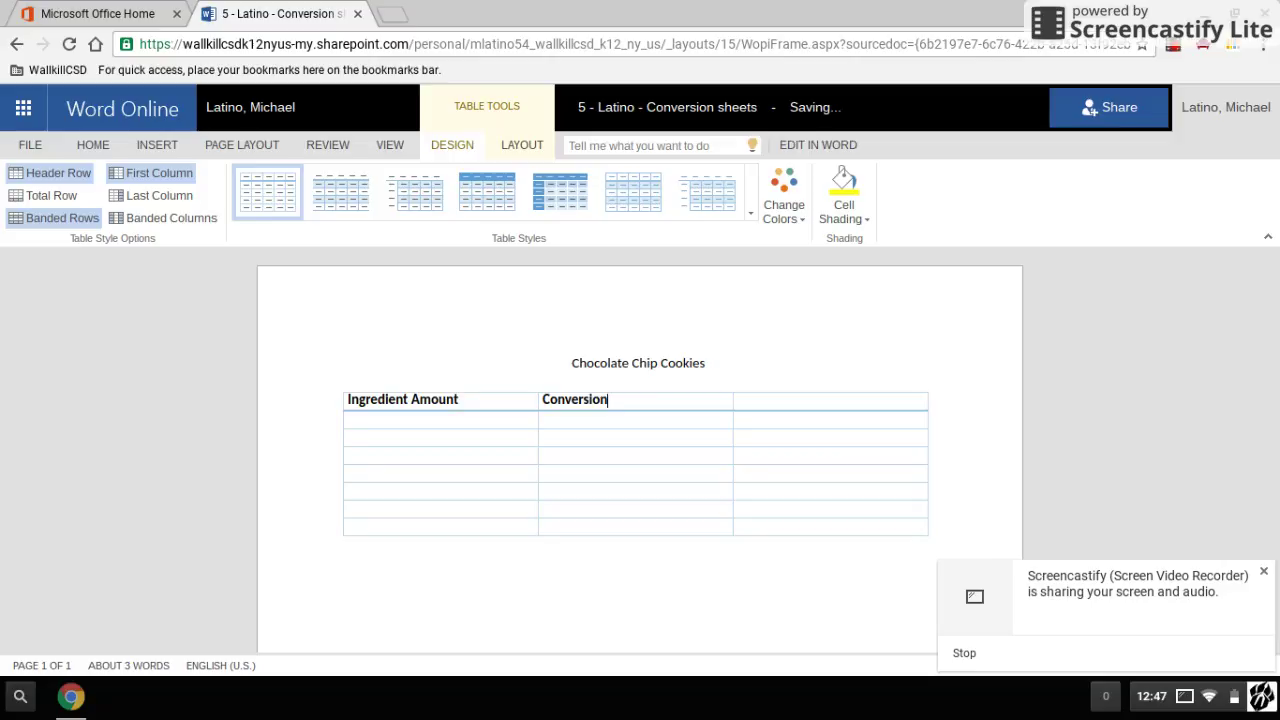
pyautogui.press('Tab')
pyautogui.write('Final Result')
pyautogui.press('Tab')
# Enter 3/4 cup white sugar, 3/4 cup brown sugar and 2 eggs in the first column.
pyautogui.write('3')
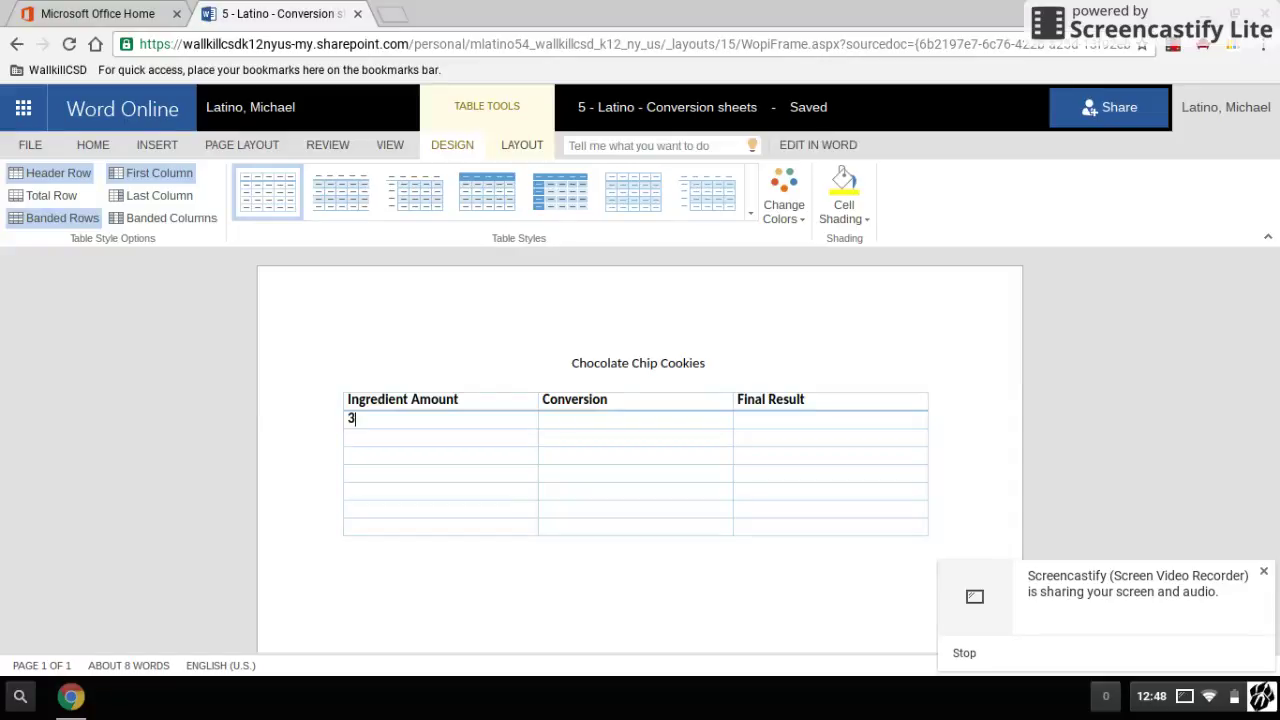
pyautogui.write('/4 cup white sugar')
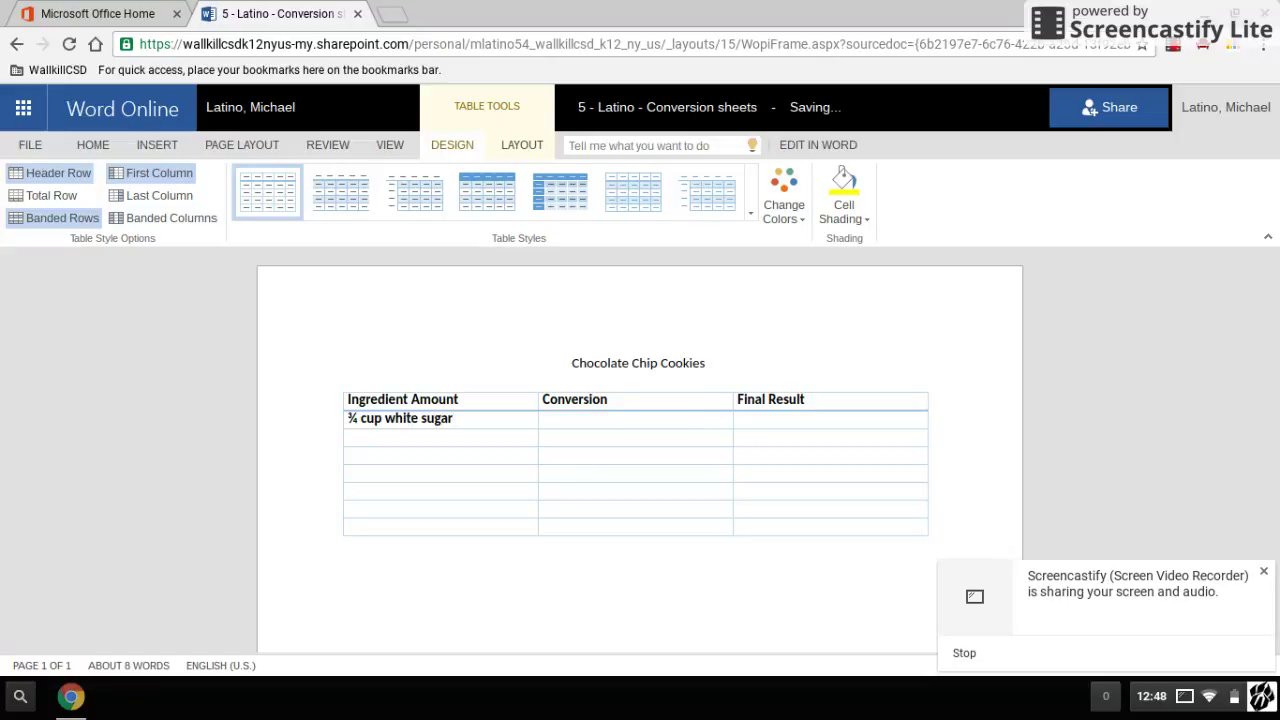
pyautogui.click(348, 437)
pyautogui.write('3/4')
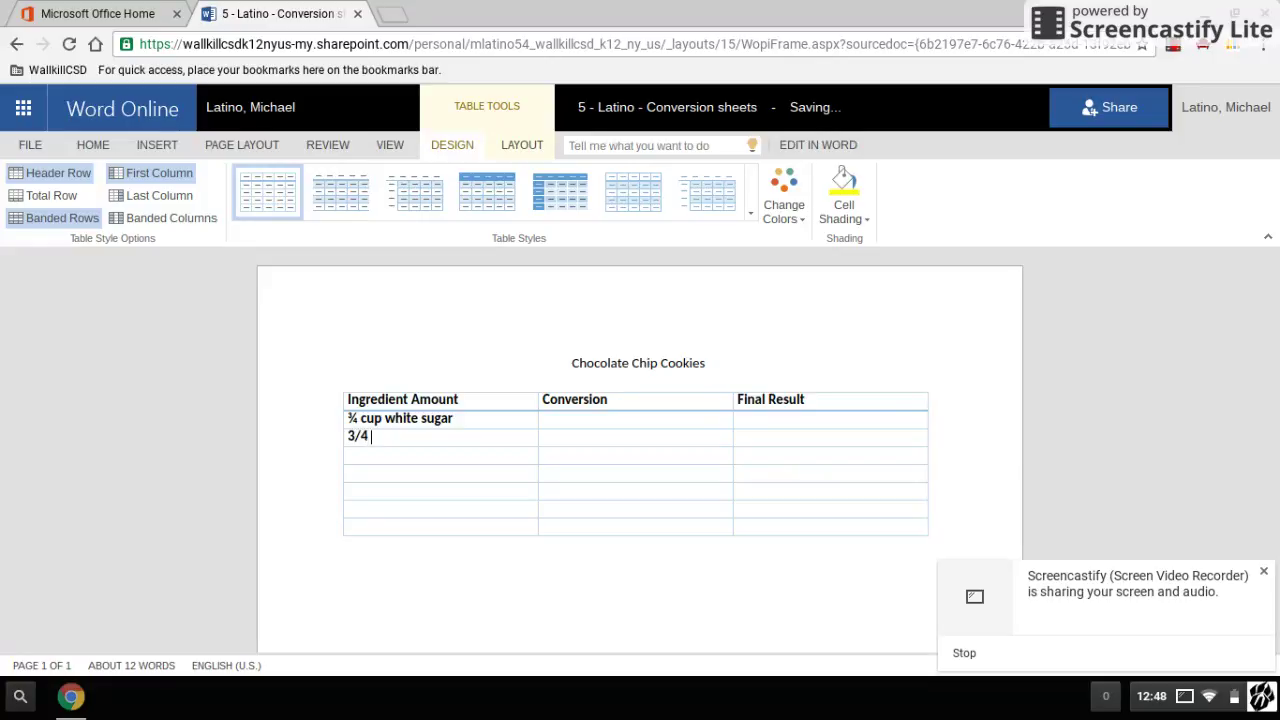
pyautogui.write(' cup brown')
pyautogui.write('gar')
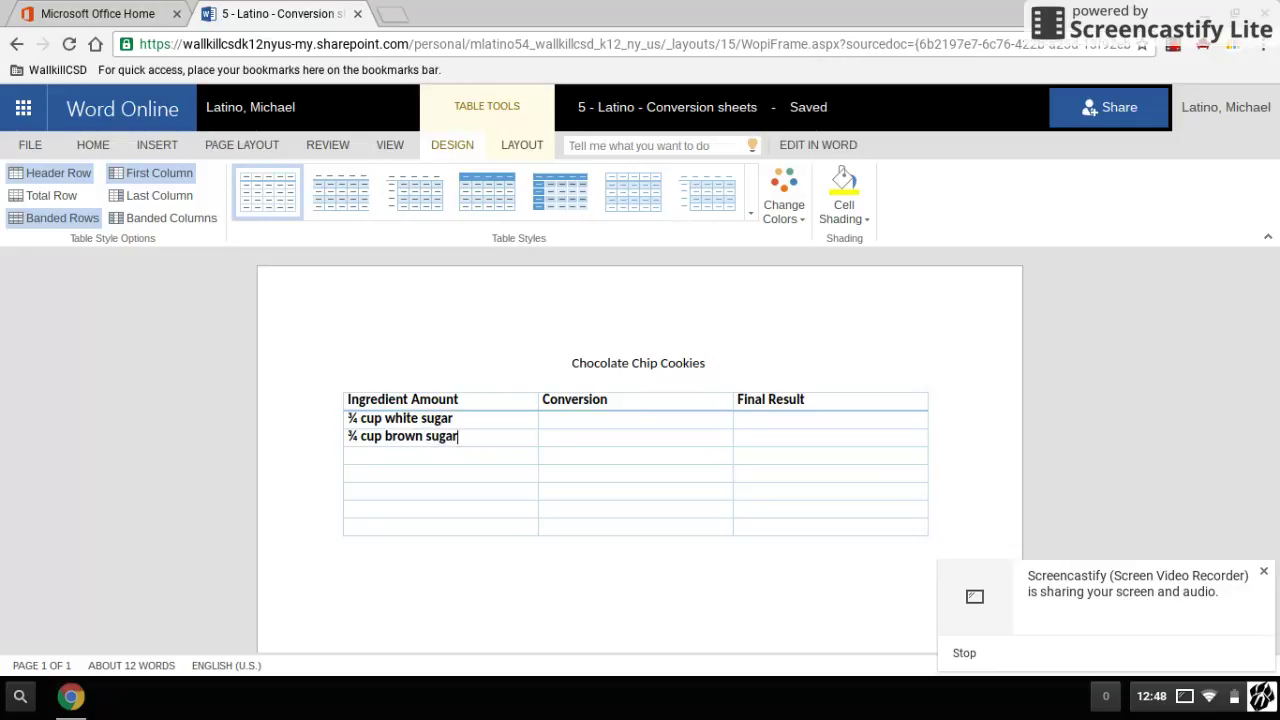
pyautogui.click(348, 455)
pyautogui.press('Down')
pyautogui.press('Down')
pyautogui.press('Down')
pyautogui.press('Down')
pyautogui.write('2 eggs')
# Add an extra empty row below 2 eggs and select the Conversion cell beside white sugar.
pyautogui.click(737, 526)
pyautogui.press('Tab')
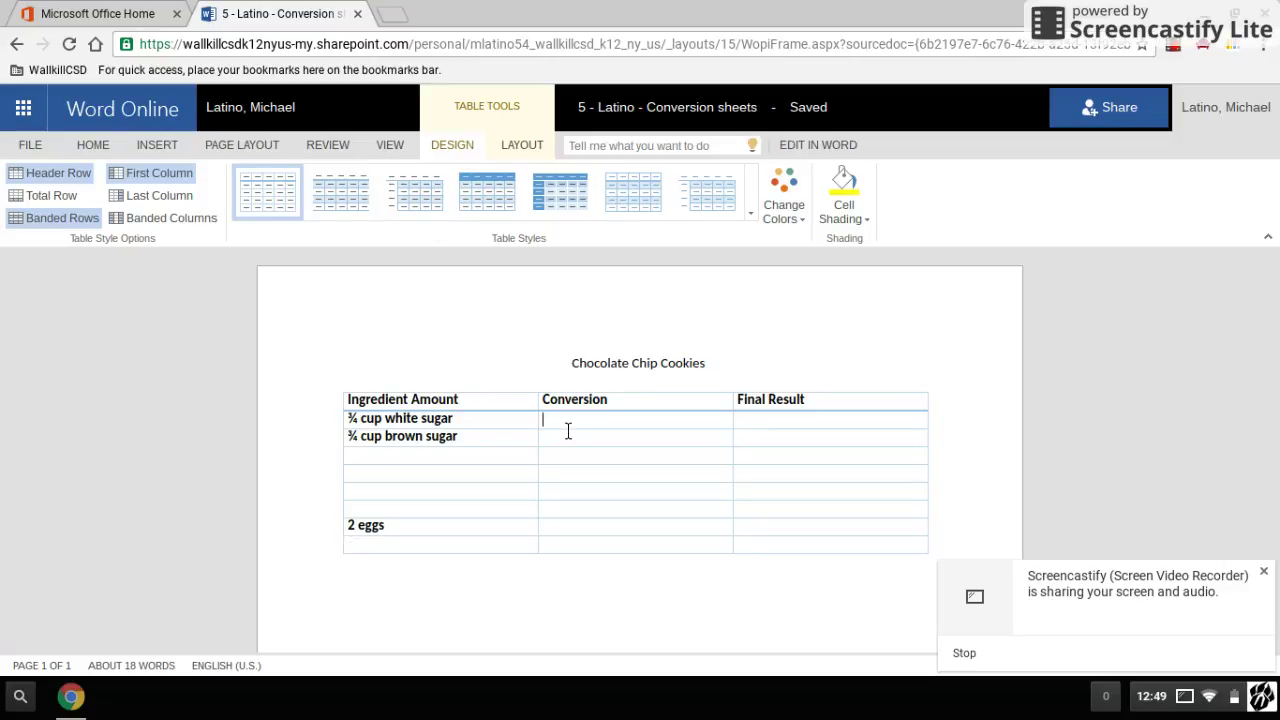
pyautogui.click(567, 431)
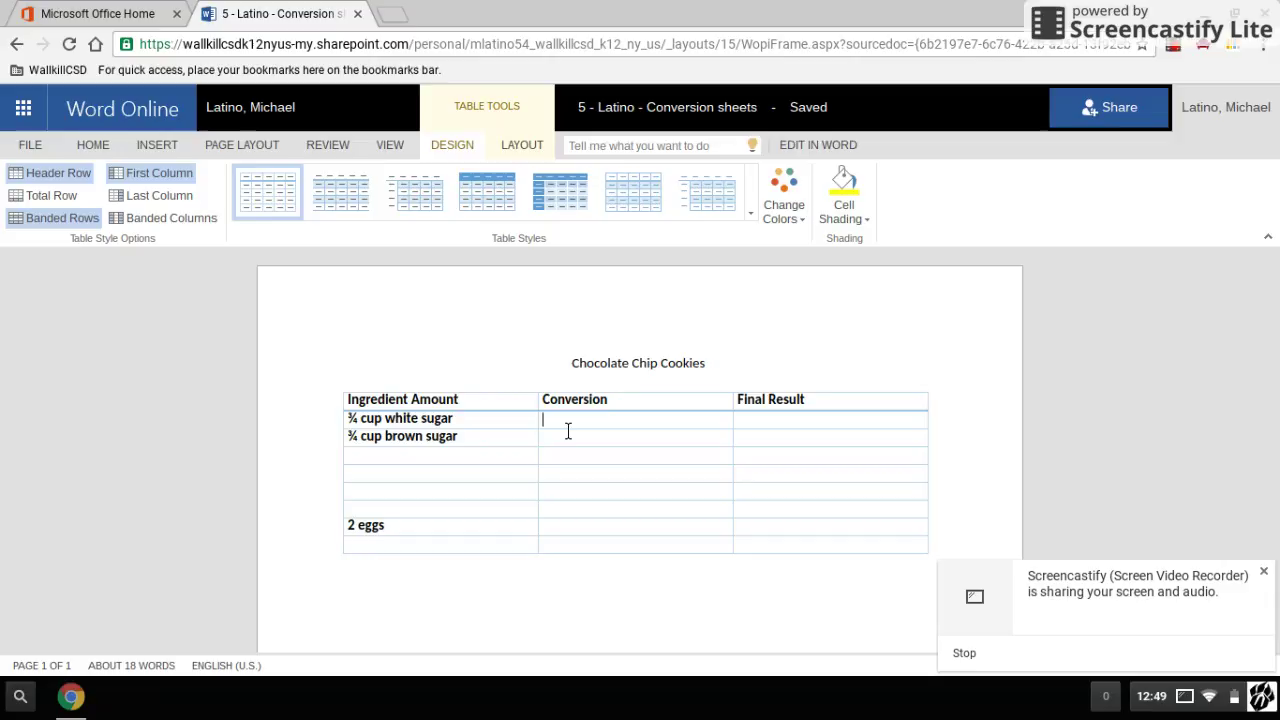
# Launch Daum Equation Editor from the Chrome OS launcher's full app list.
pyautogui.click(21, 697)
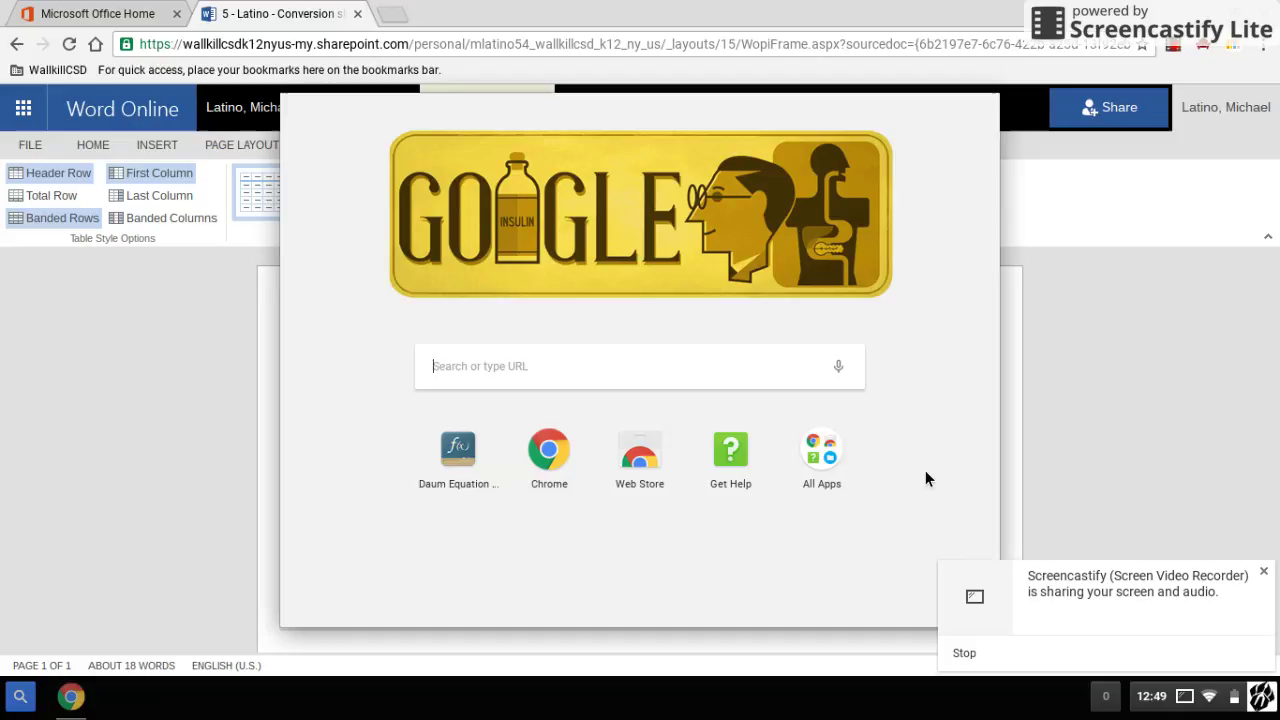
pyautogui.click(820, 455)
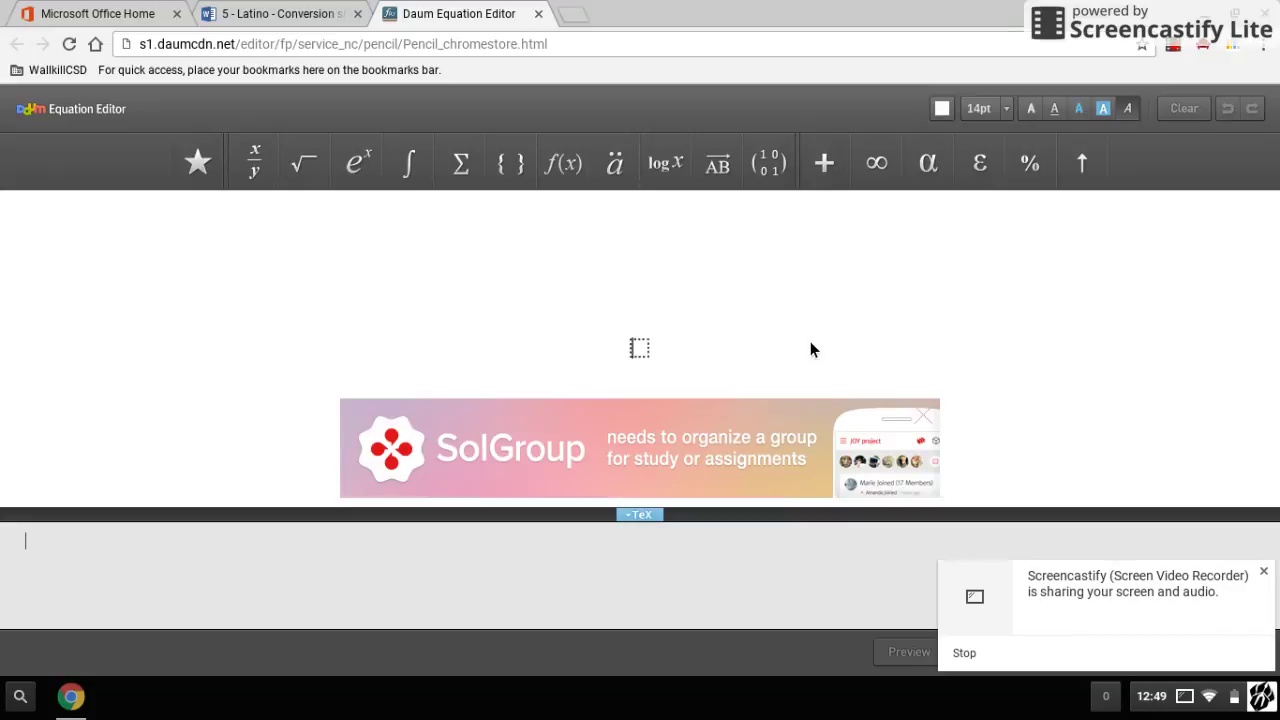
# Dismiss the ad banner and build the skeleton of two empty fractions joined by '='.
pyautogui.click(931, 419)
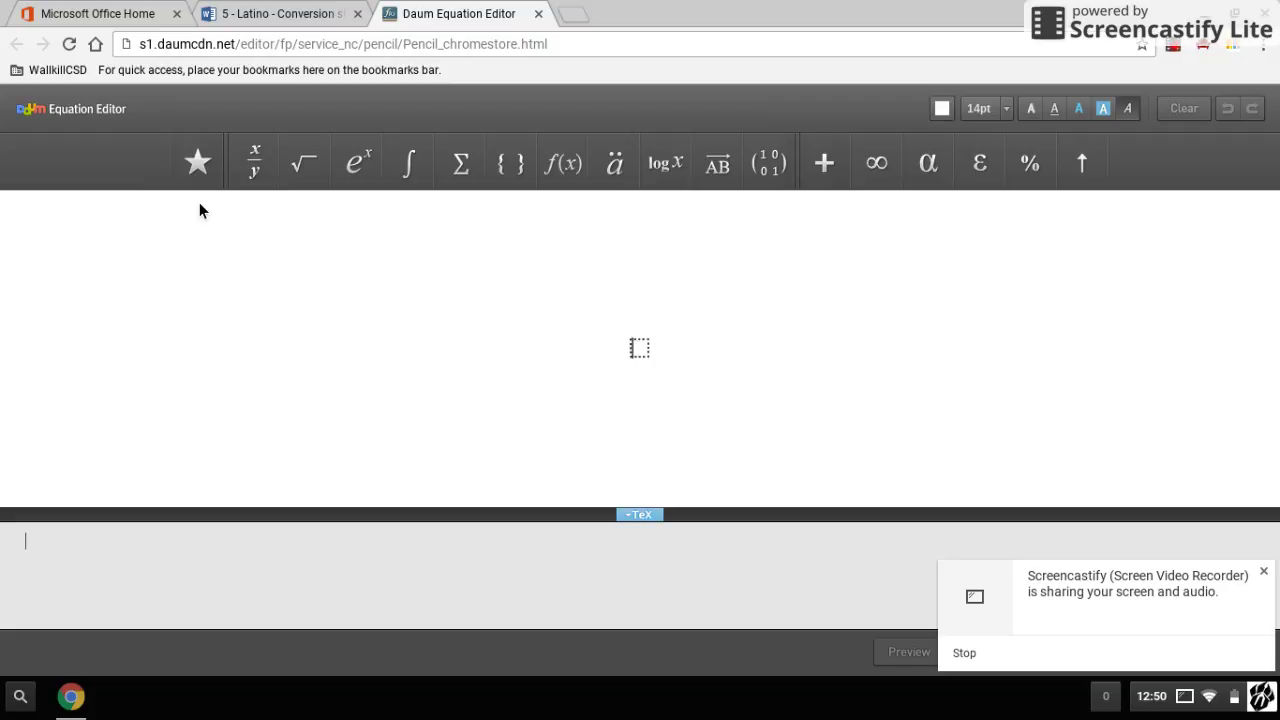
pyautogui.click(265, 169)
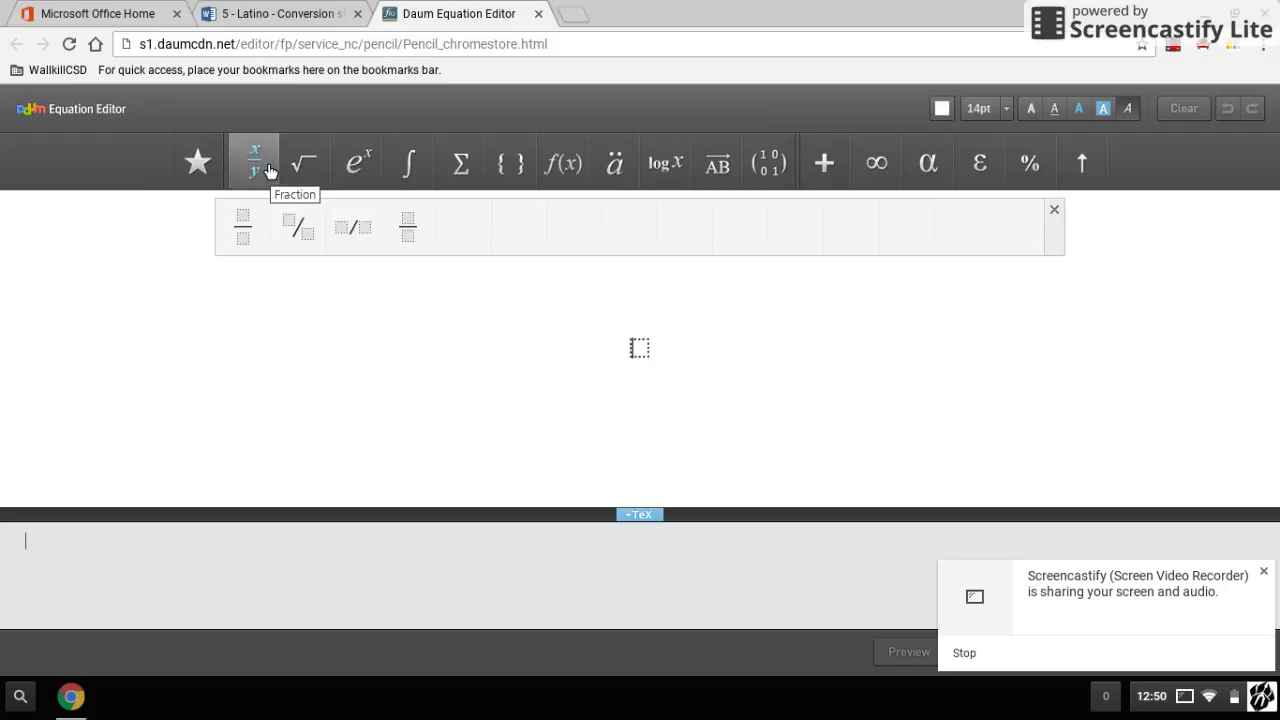
pyautogui.click(246, 228)
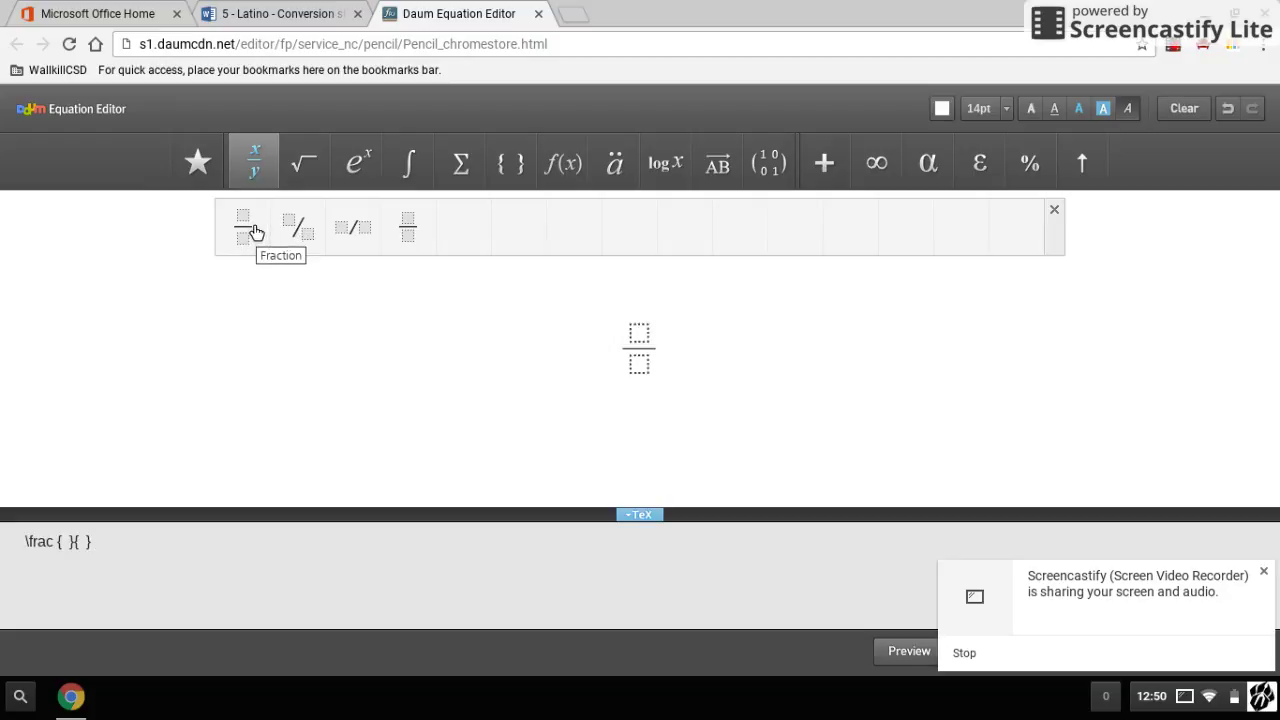
pyautogui.write('=\\quad')
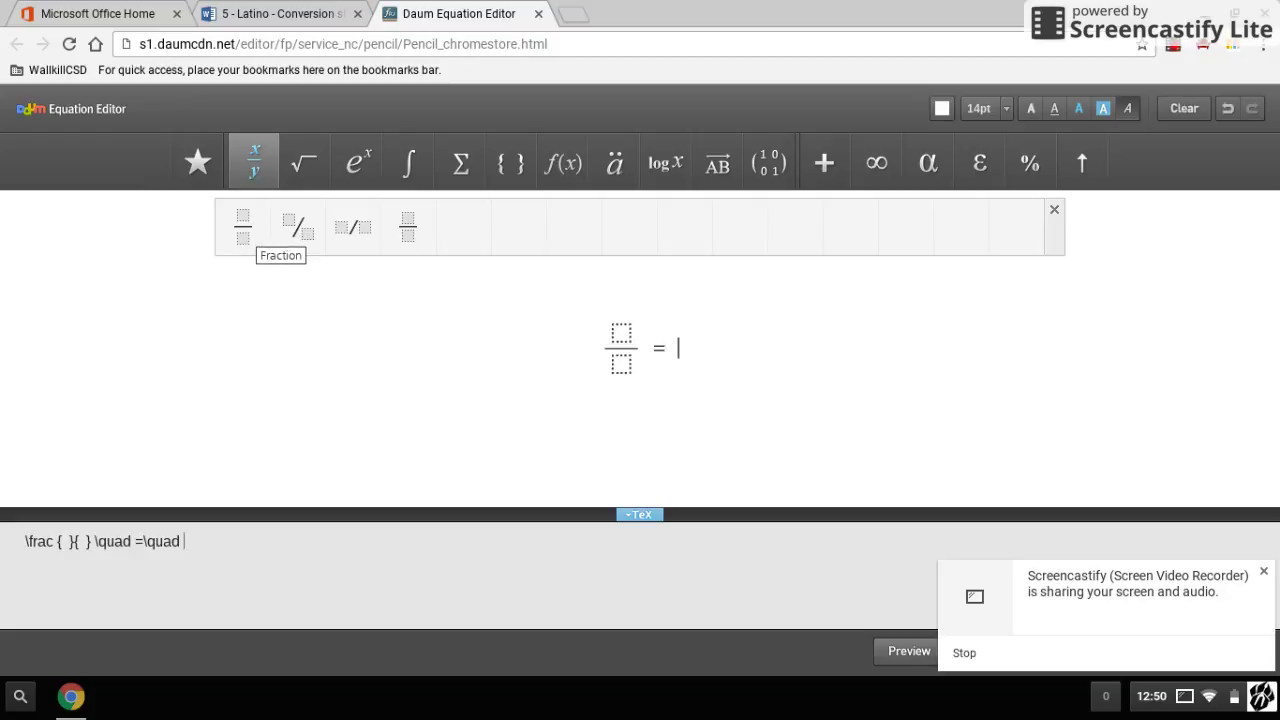
pyautogui.click(258, 175)
pyautogui.click(248, 220)
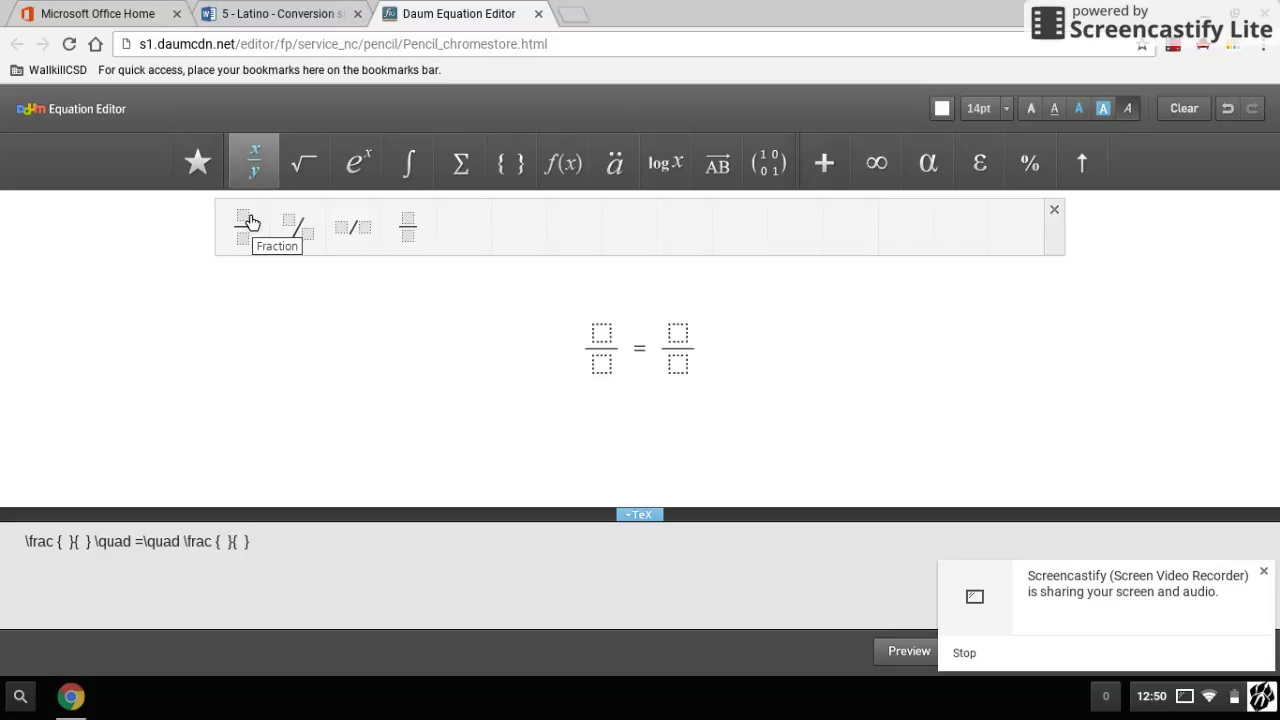
pyautogui.press('Left')
pyautogui.press('Left')
pyautogui.press('Left')
pyautogui.press('Left')
pyautogui.press('Left')
pyautogui.press('Left')
pyautogui.press('Left')
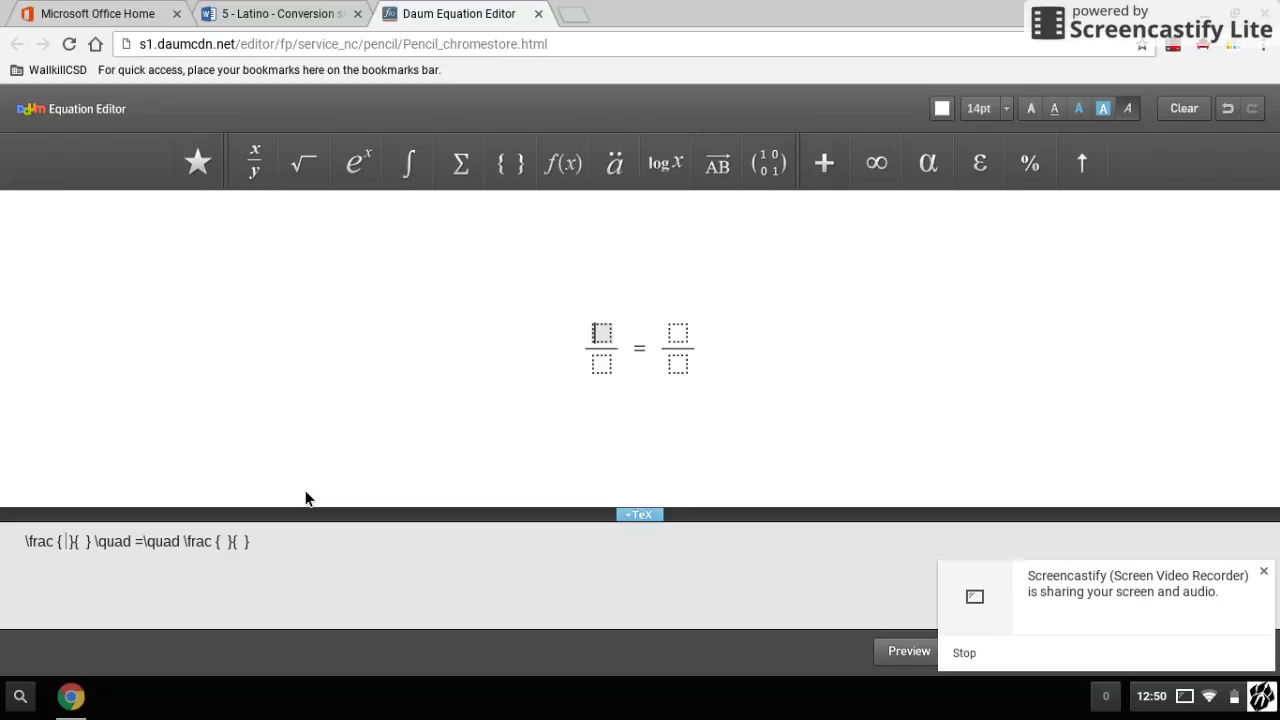
# Fill the left fraction as (3/4) over 7 using a nested fraction.
pyautogui.moveTo(256, 176)
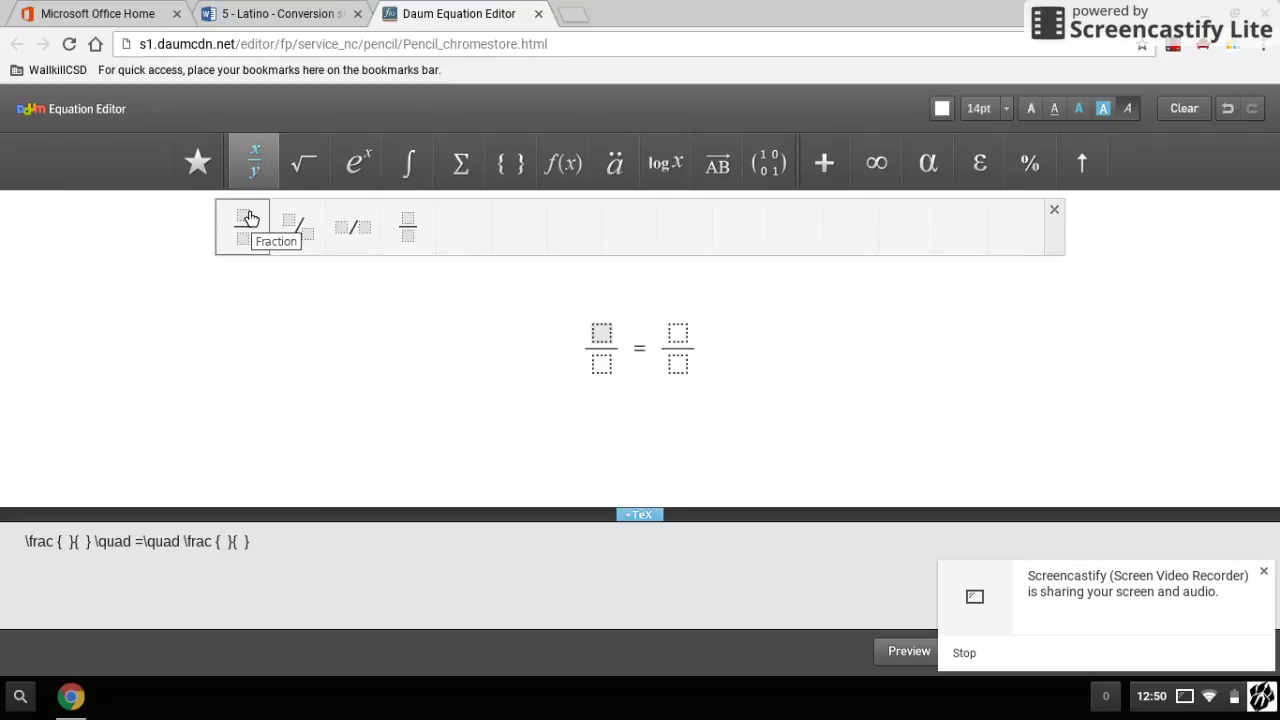
pyautogui.click(249, 218)
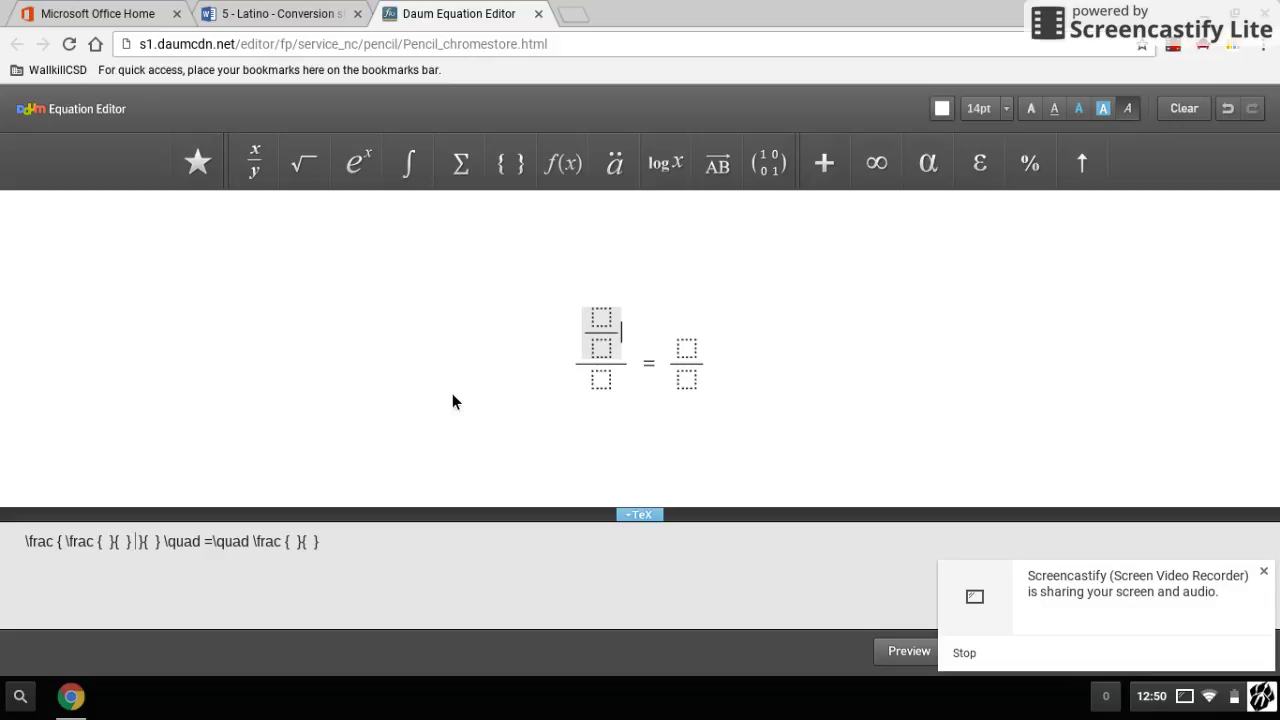
pyautogui.press('Left')
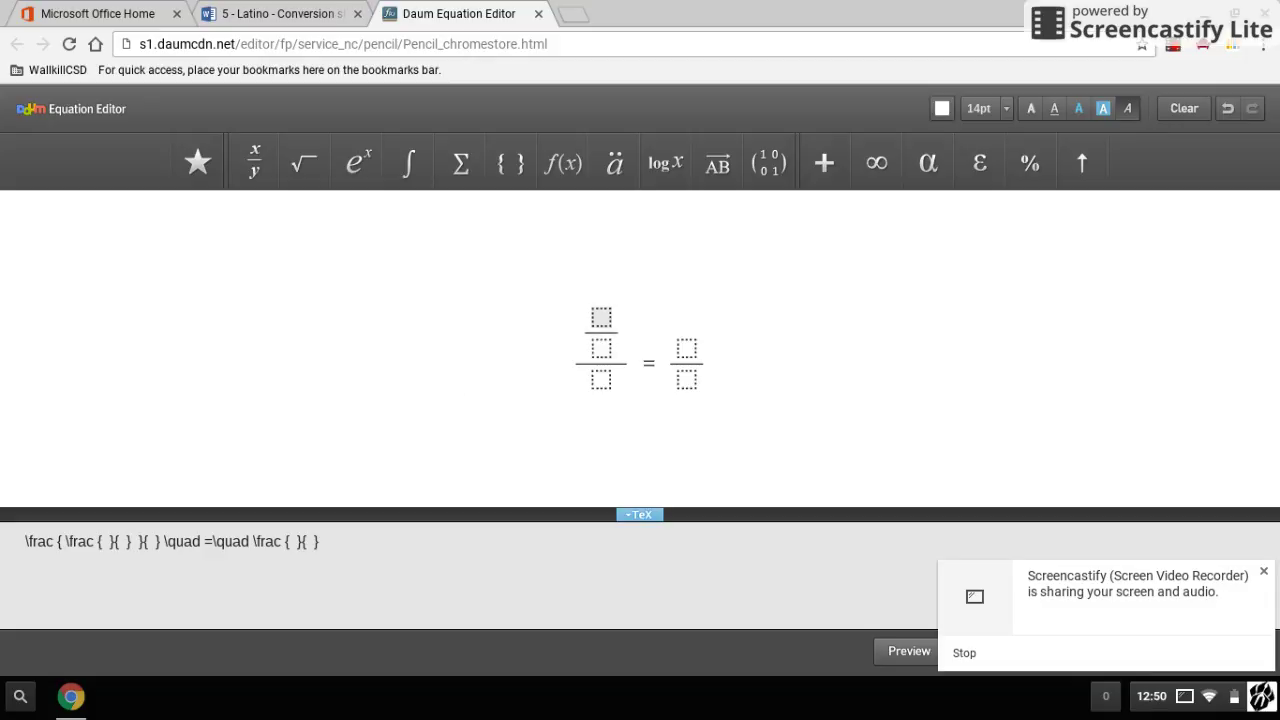
pyautogui.write('3')
pyautogui.press('Down')
pyautogui.write('4')
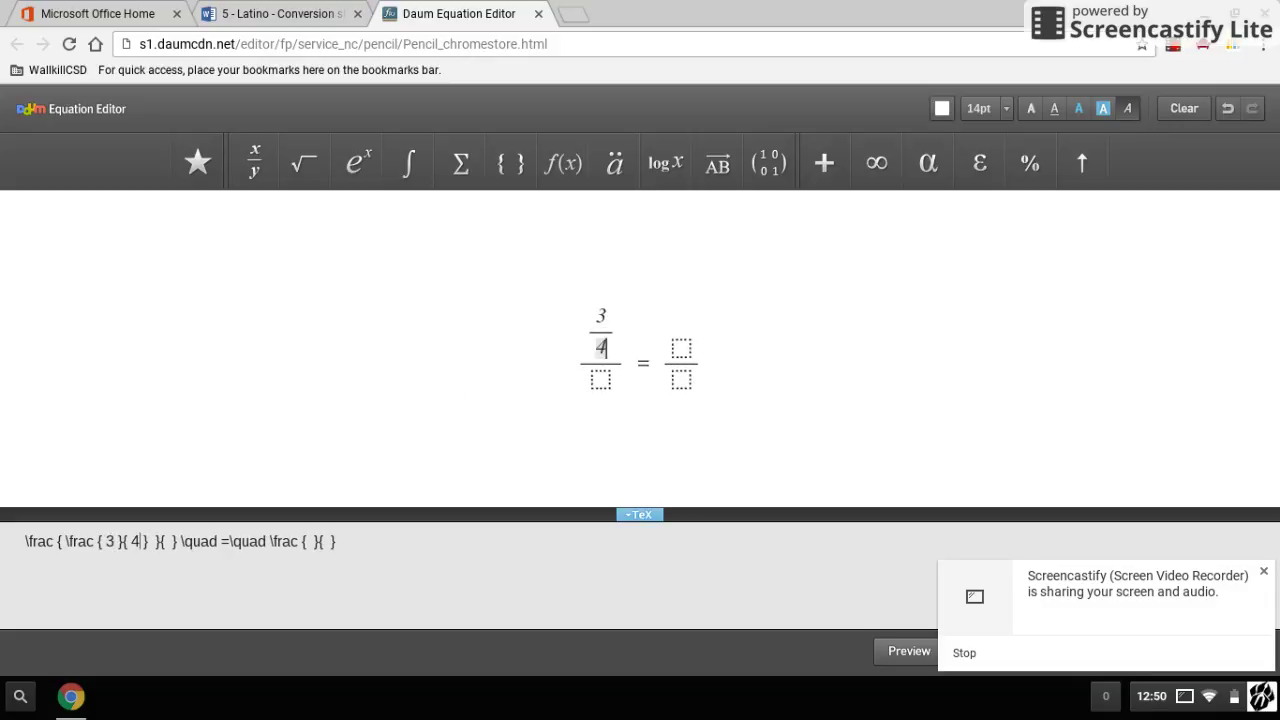
pyautogui.press('Right')
pyautogui.press('Down')
pyautogui.write('7')
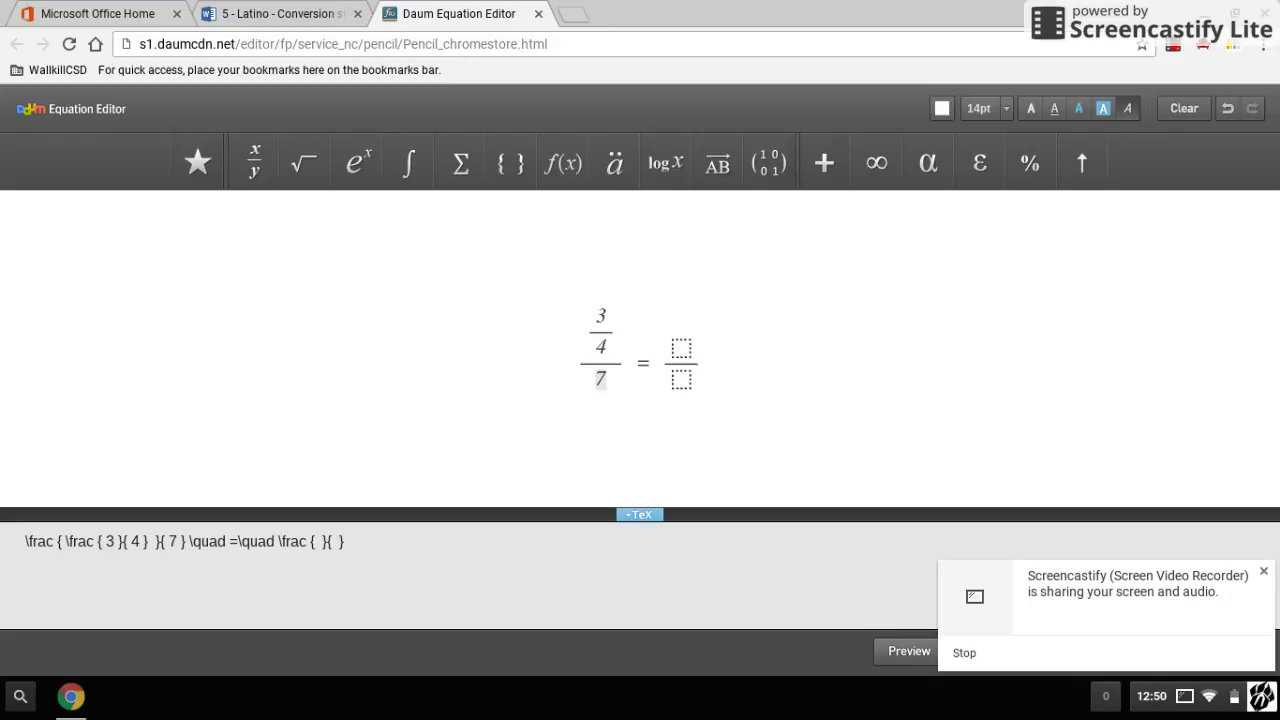
pyautogui.press('Right')
# Fill the right fraction as x/21 and start a new line below.
pyautogui.click(681, 348)
pyautogui.write('x')
pyautogui.press('Right')
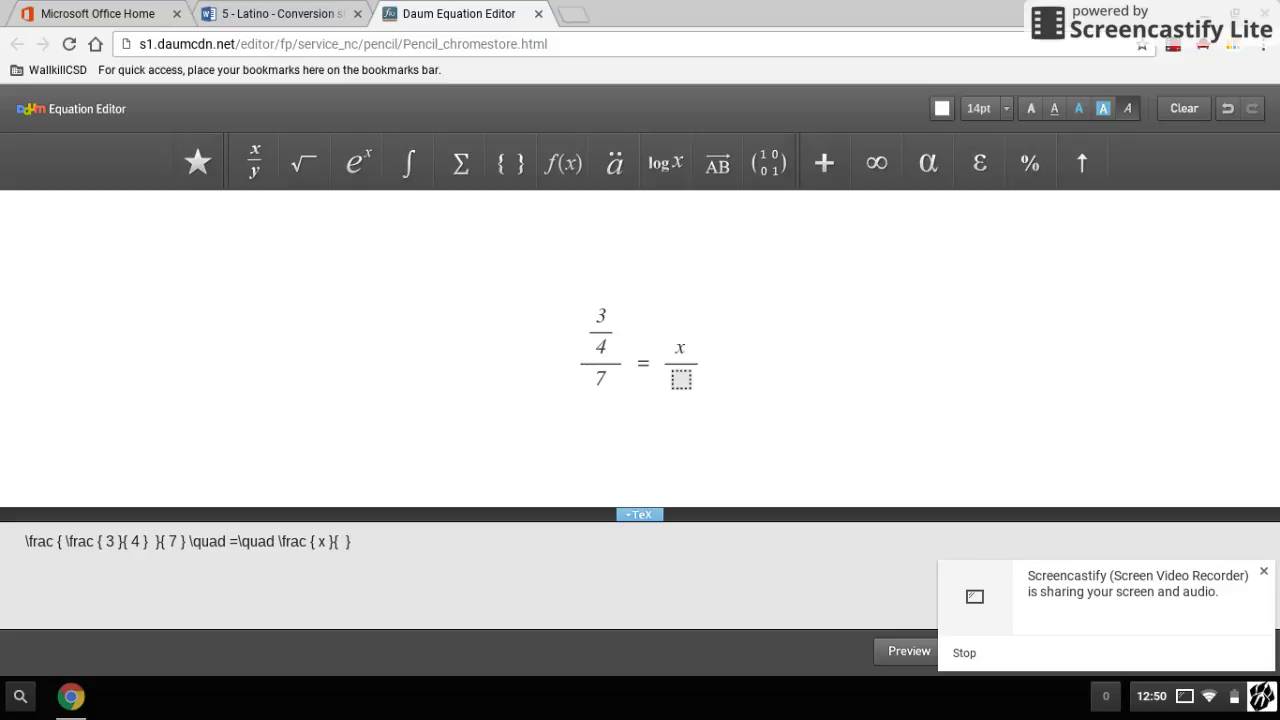
pyautogui.write('21')
pyautogui.press('Right')
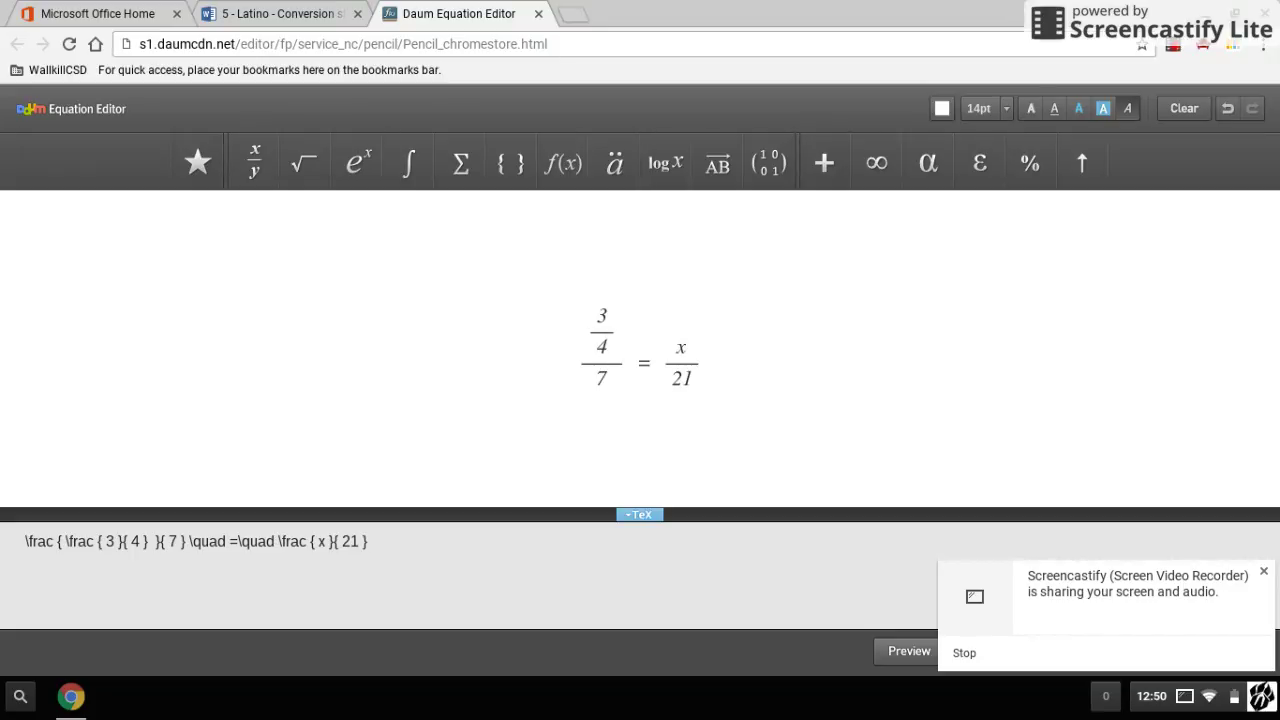
pyautogui.press('Return')
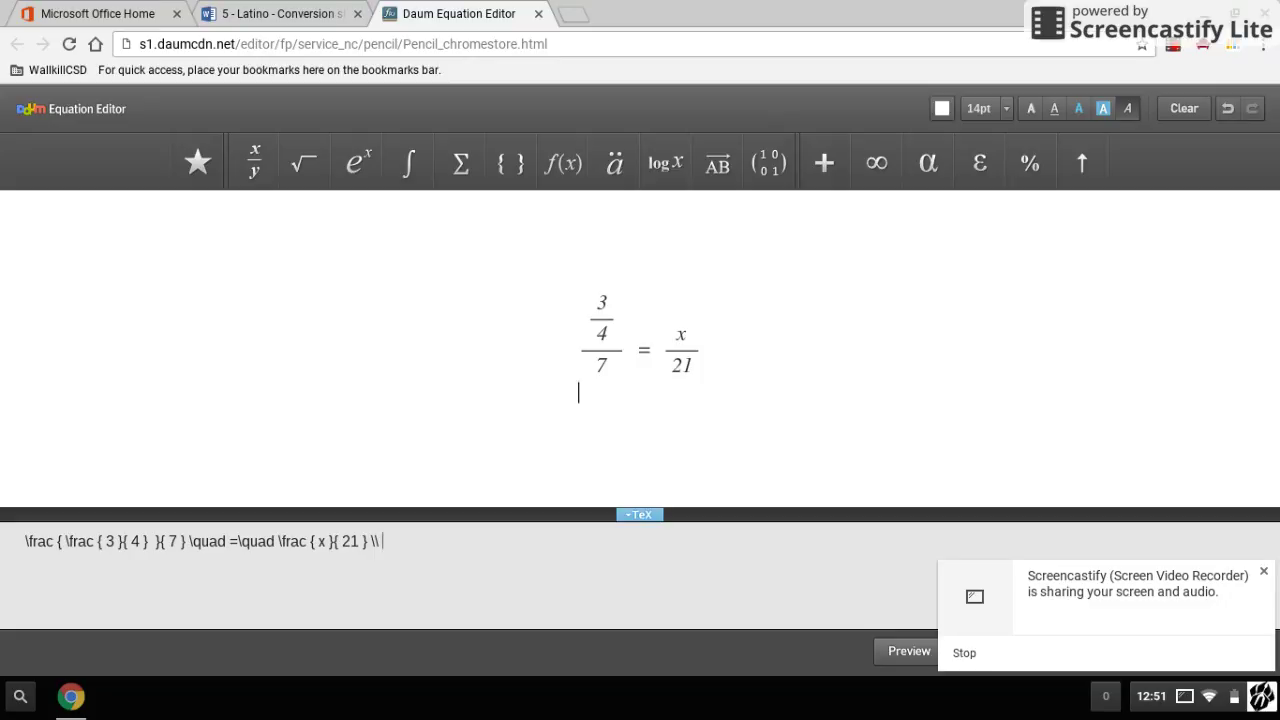
# Write the line 7x = 15 3/4 with a stacked 3/4 fraction, then start a new line.
pyautogui.write('7x =')
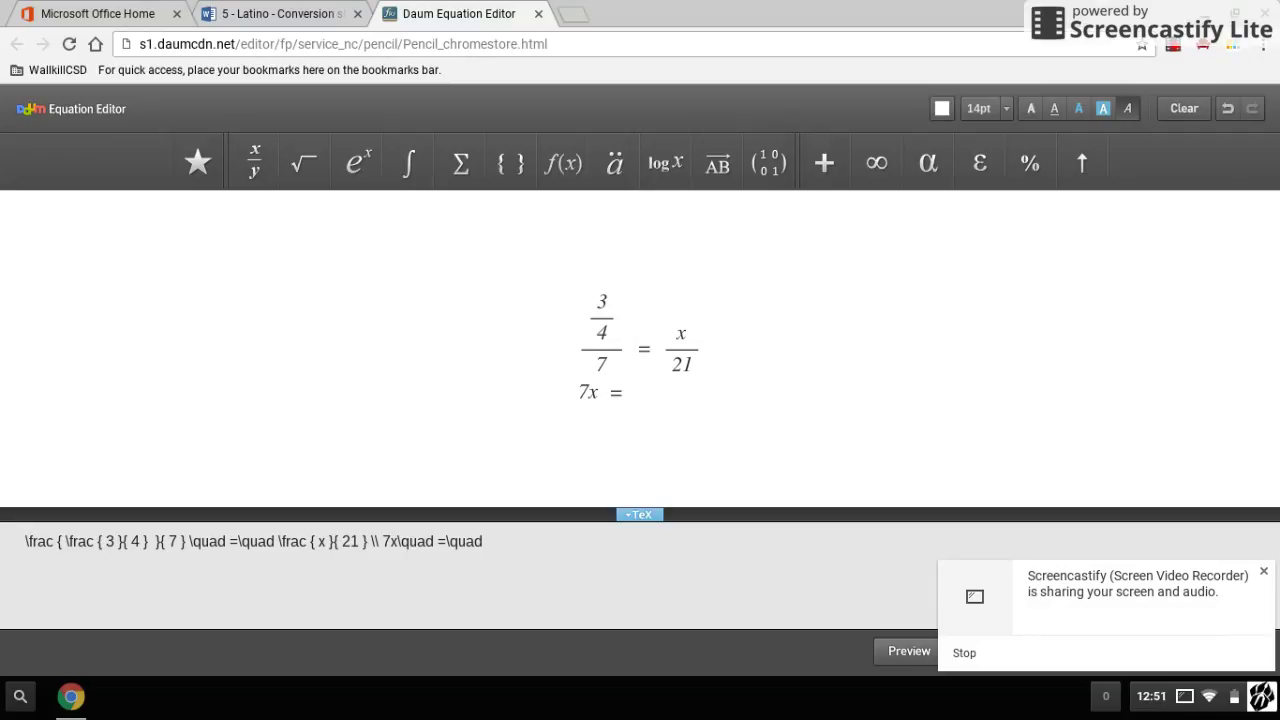
pyautogui.write('15')
pyautogui.click(255, 163)
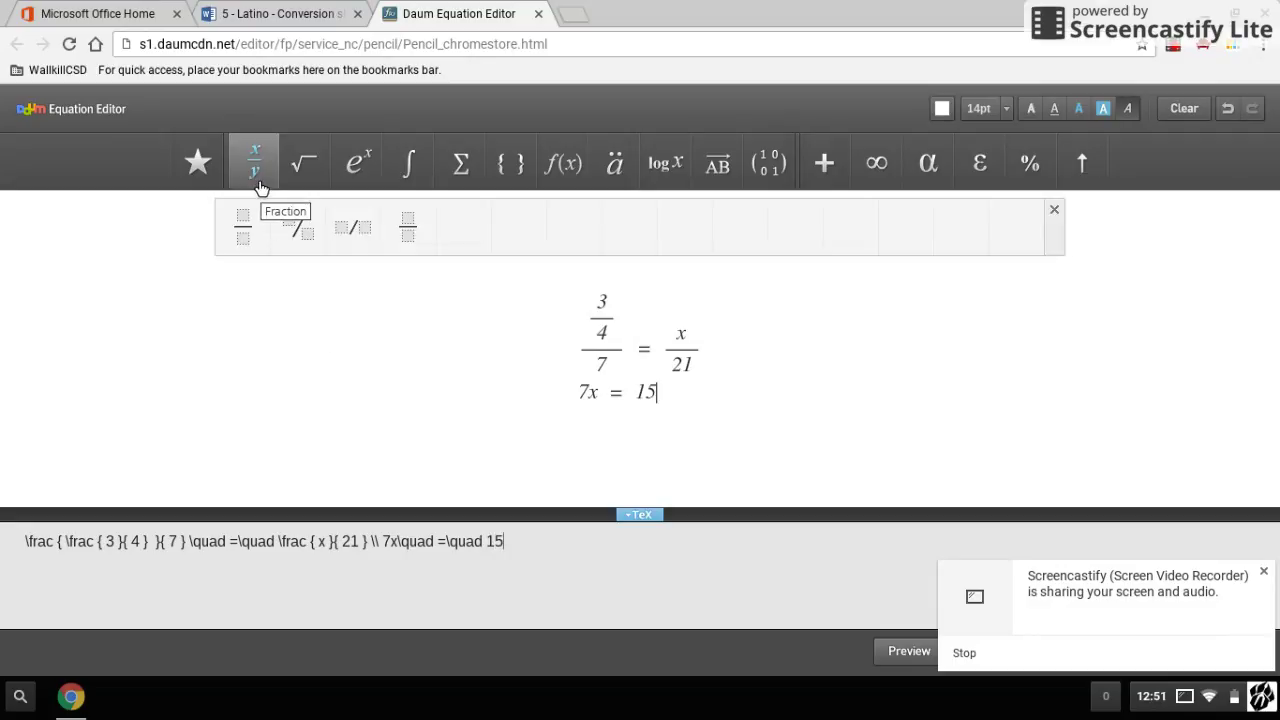
pyautogui.click(250, 230)
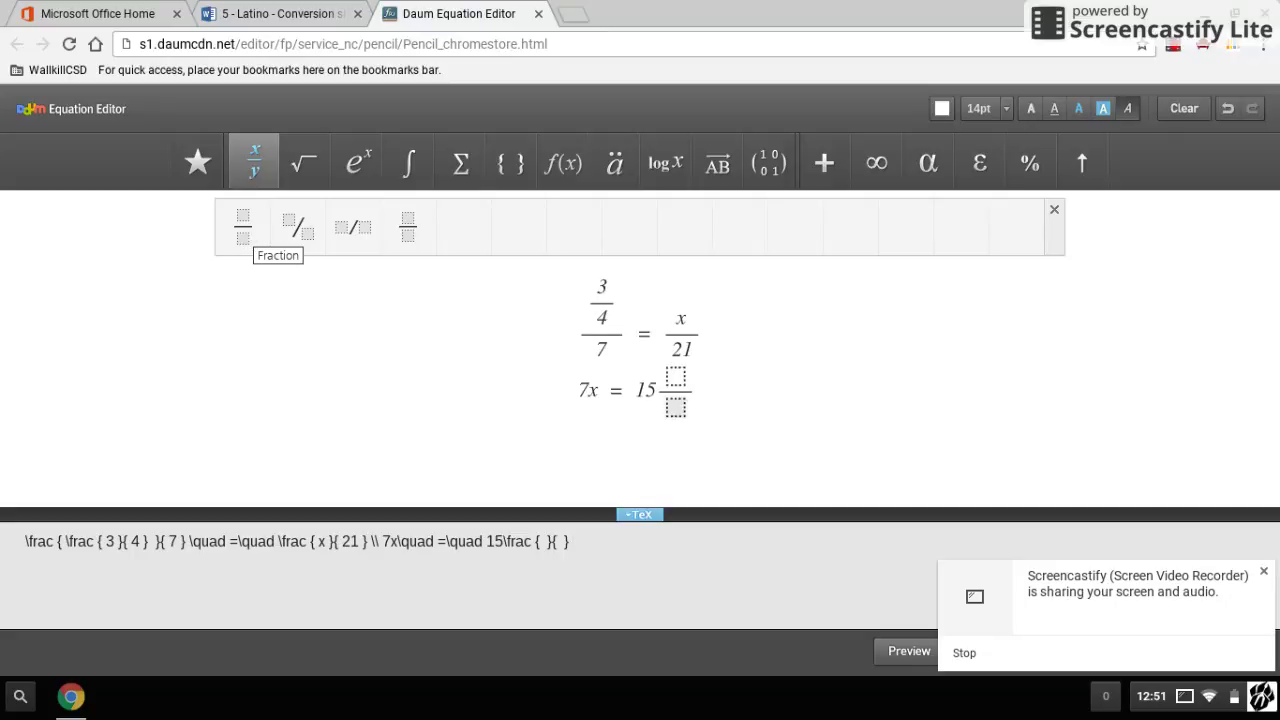
pyautogui.write('3')
pyautogui.press('Tab')
pyautogui.write('4')
pyautogui.press('Right')
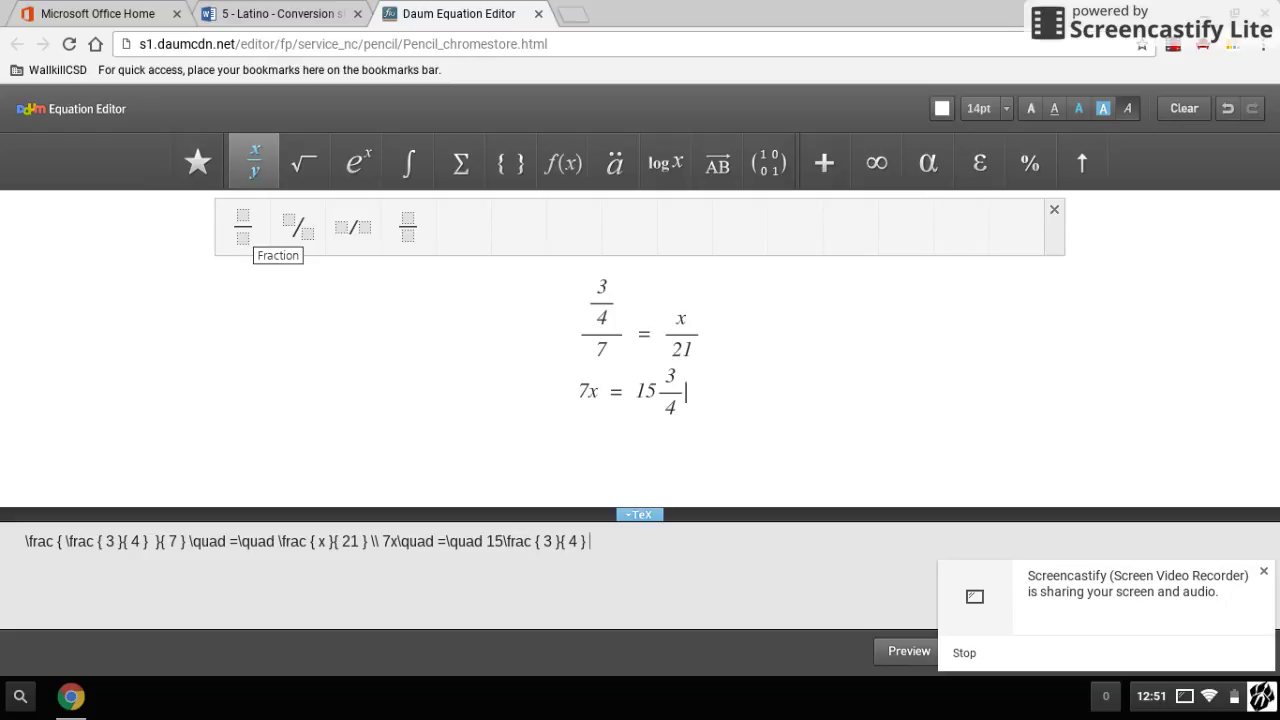
pyautogui.press('Return')
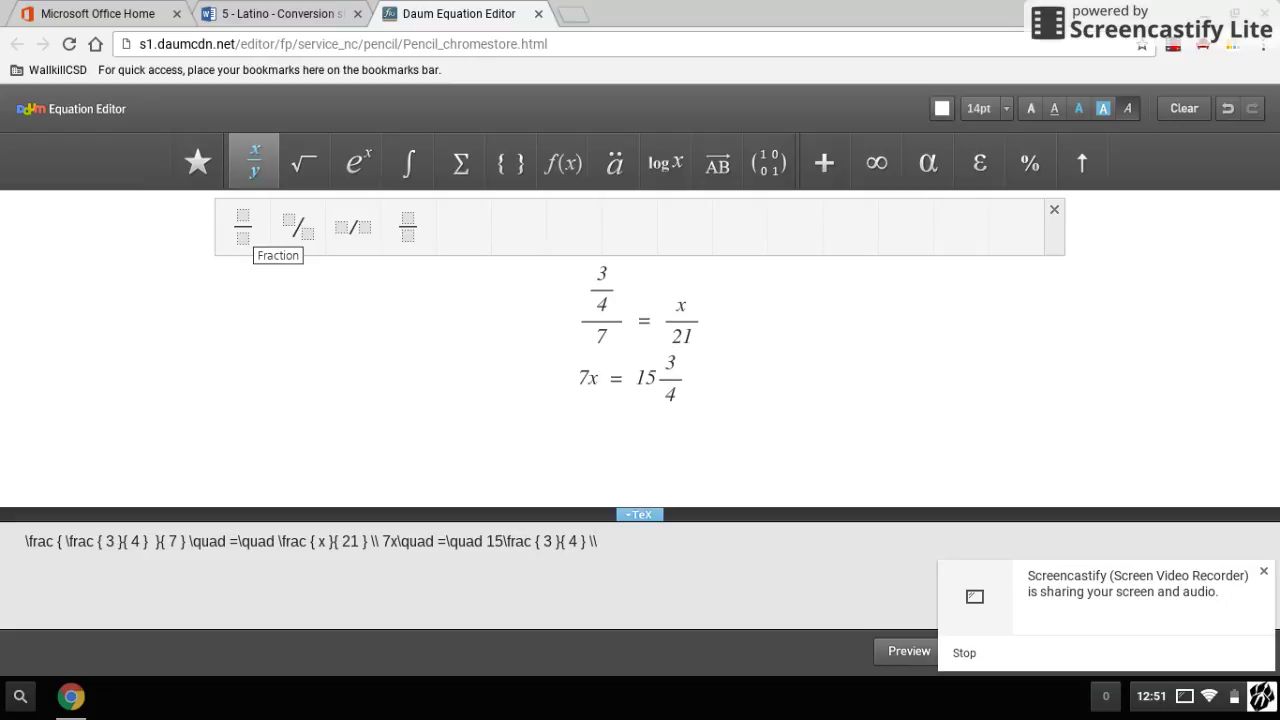
# Write the final line x = 2 1/4 with a stacked 1/4 fraction.
pyautogui.write('x =')
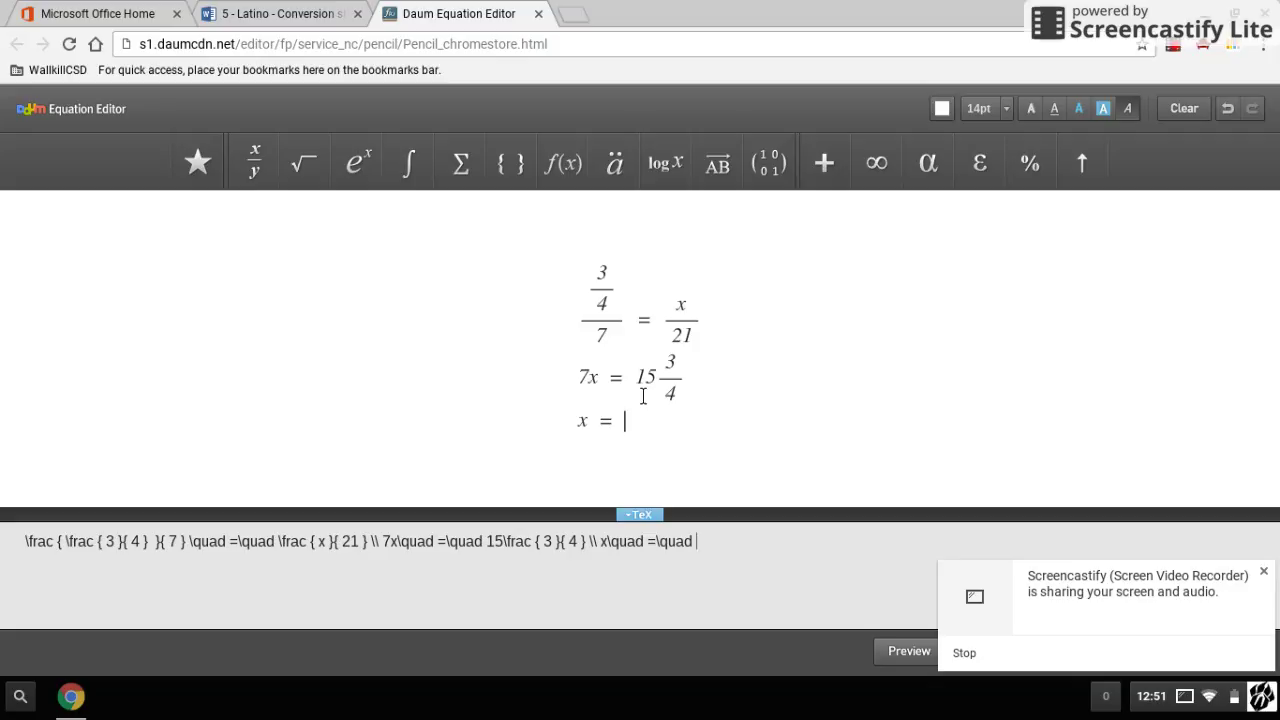
pyautogui.write('2')
pyautogui.click(282, 175)
pyautogui.click(255, 163)
pyautogui.click(250, 221)
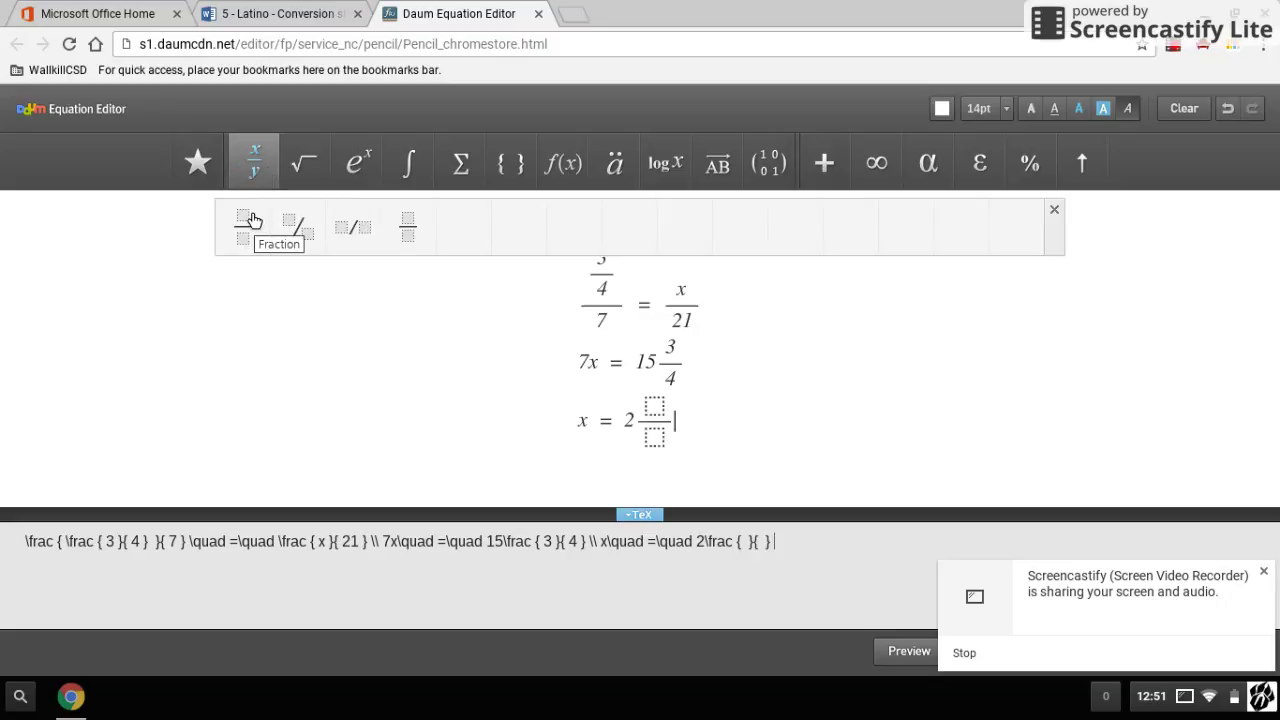
pyautogui.press('Left')
pyautogui.press('Up')
pyautogui.write('1')
pyautogui.press('Down')
pyautogui.write('4')
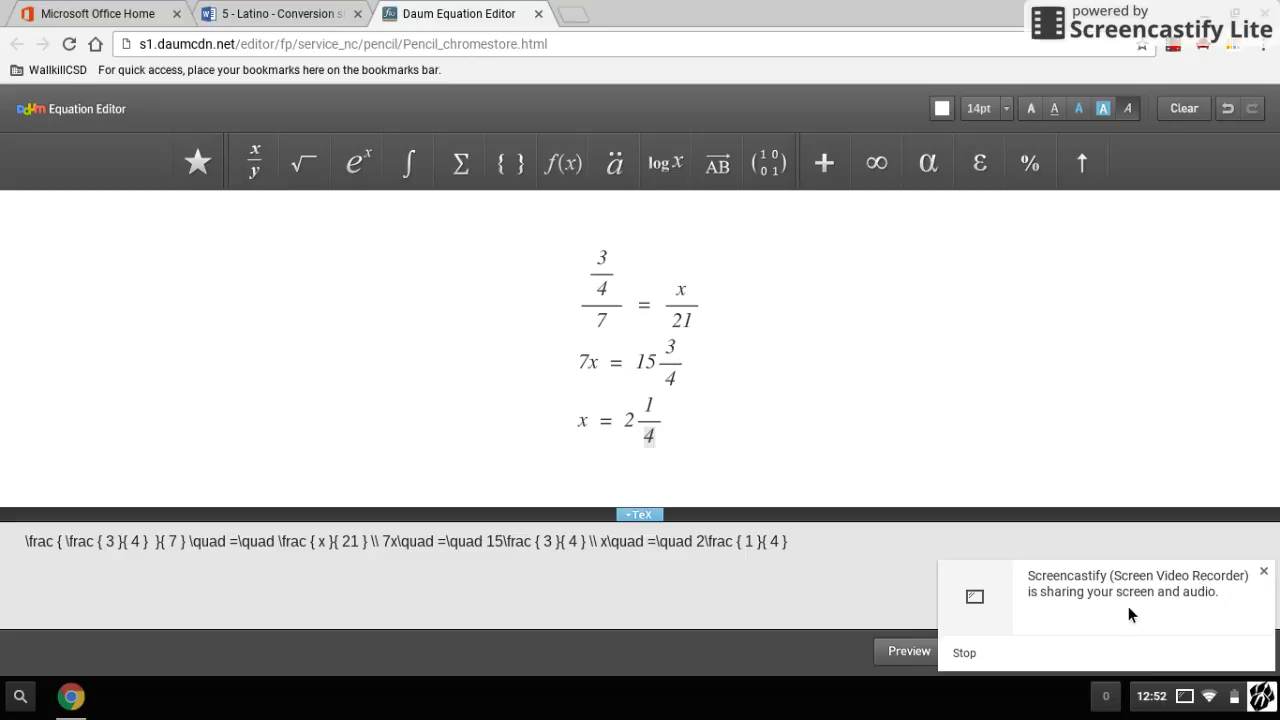
pyautogui.click(1095, 614)
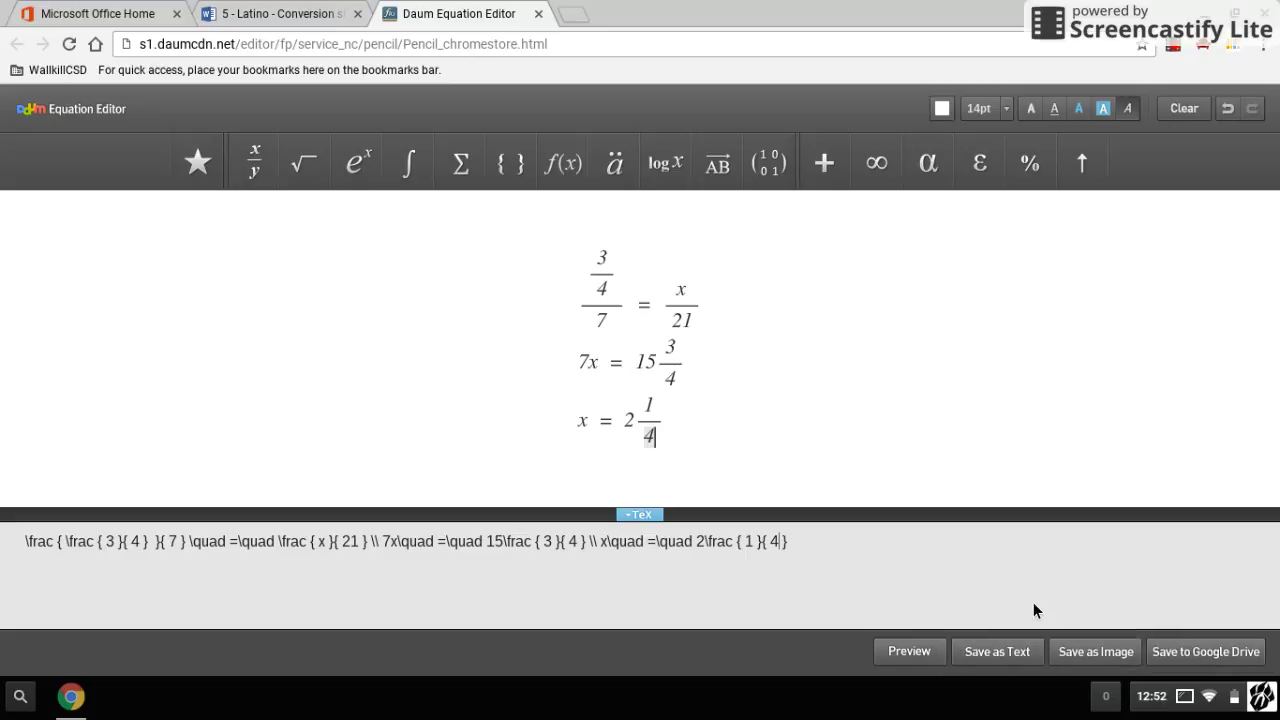
# Save the equation as a PNG over daum_equation_1479144555980.png in Downloads, confirming the replacement.
pyautogui.click(1096, 652)
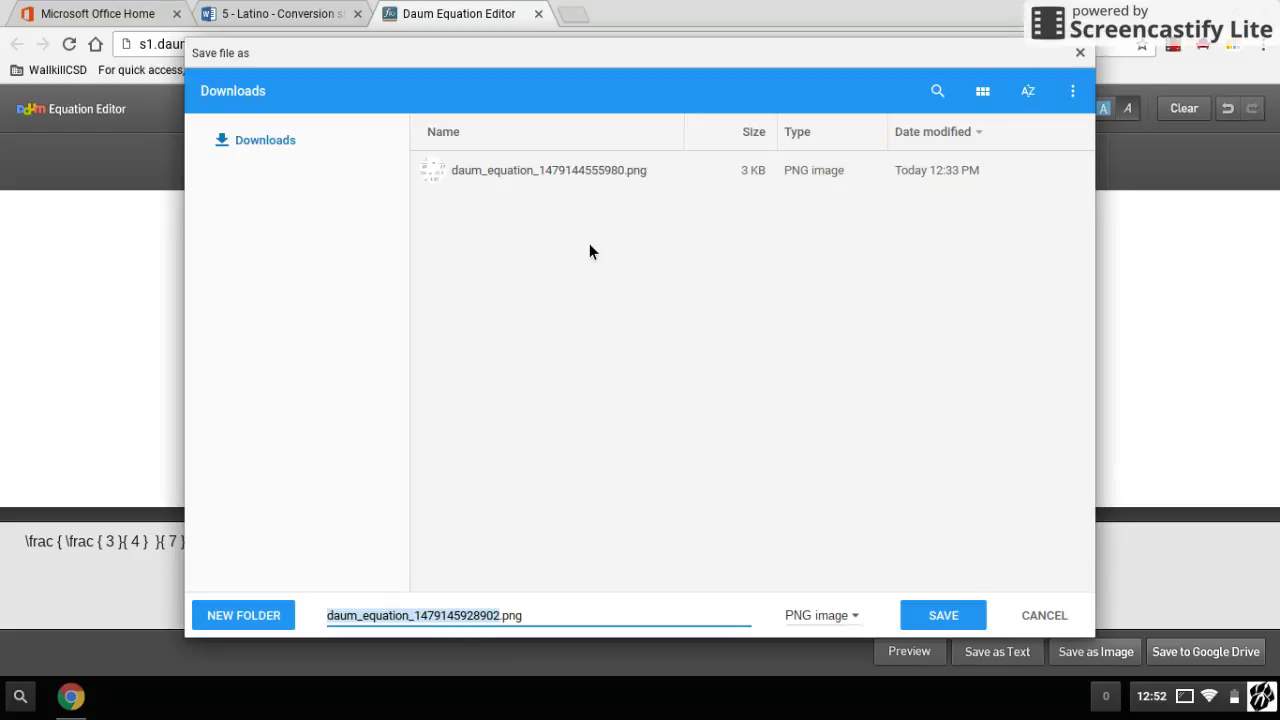
pyautogui.click(557, 173)
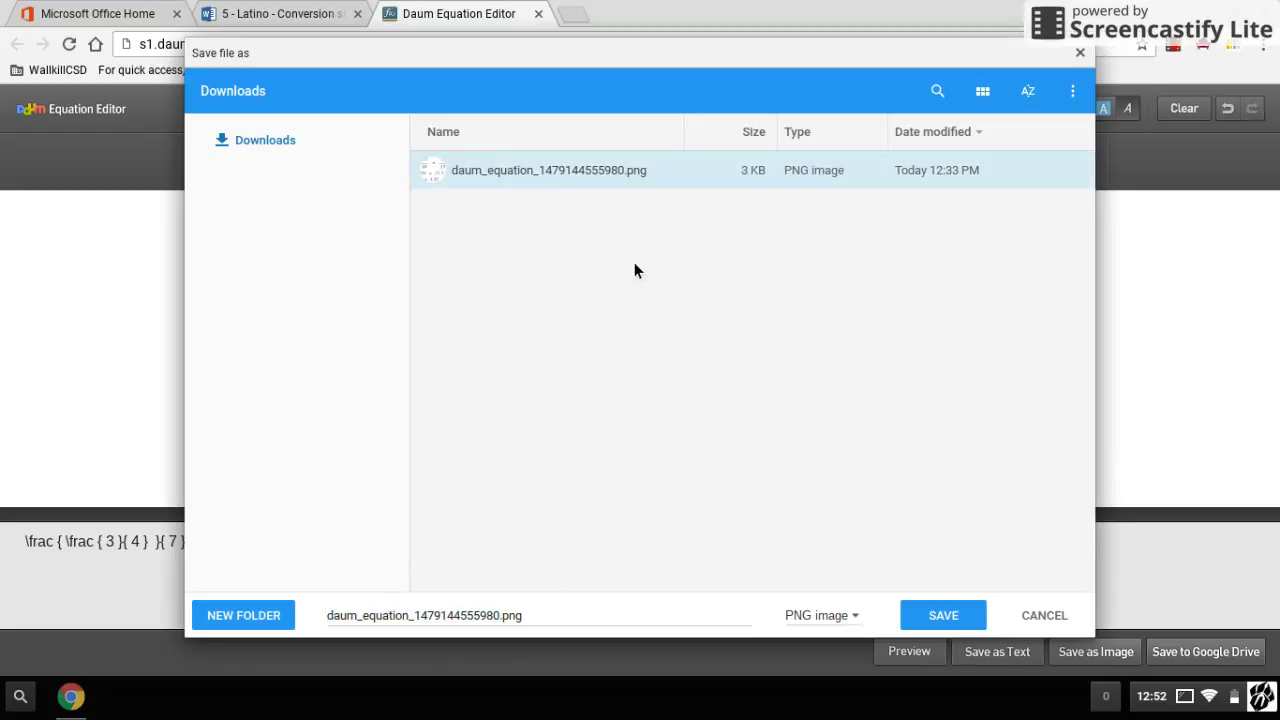
pyautogui.click(956, 626)
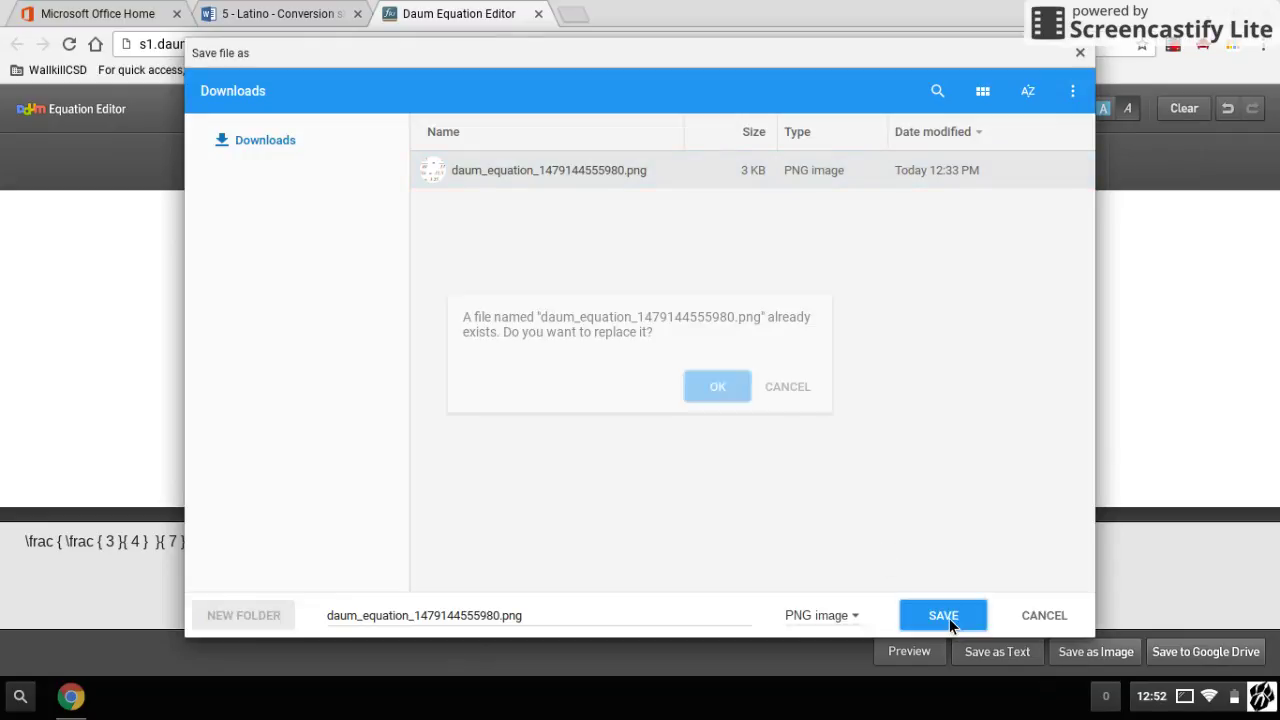
pyautogui.click(725, 393)
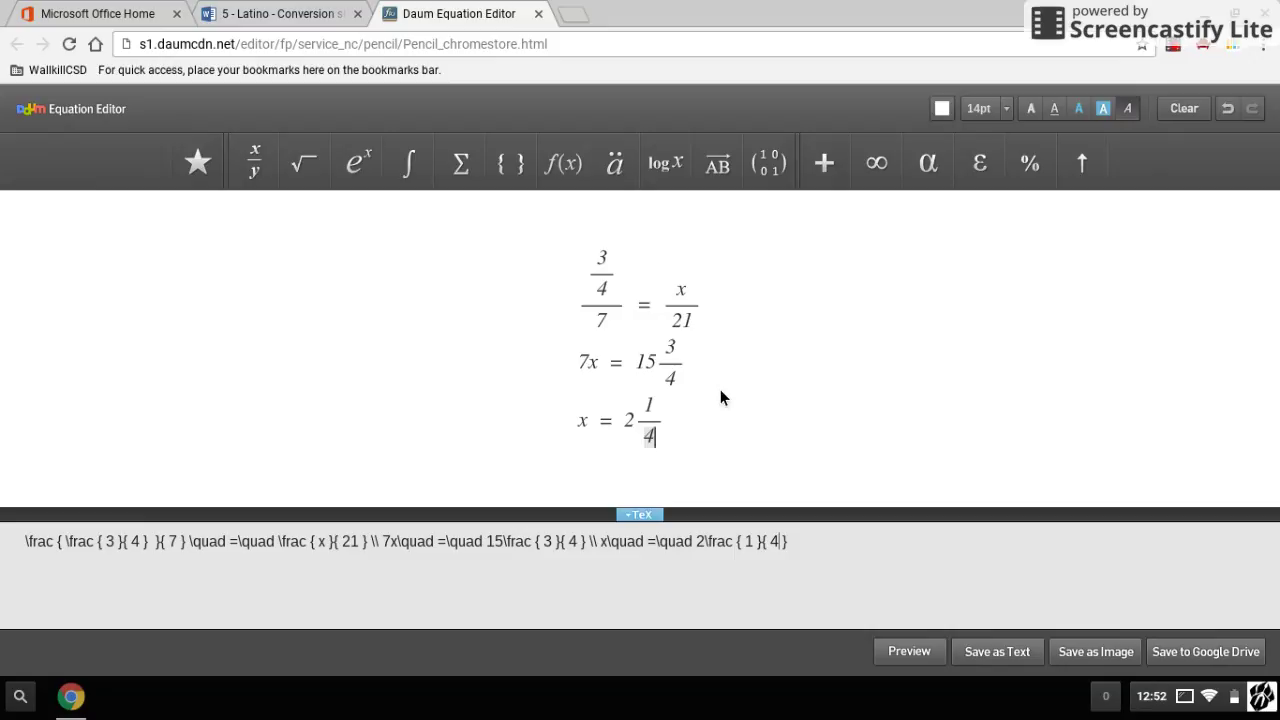
# Insert the saved daum_equation PNG as a picture into the white sugar Conversion cell.
pyautogui.click(305, 20)
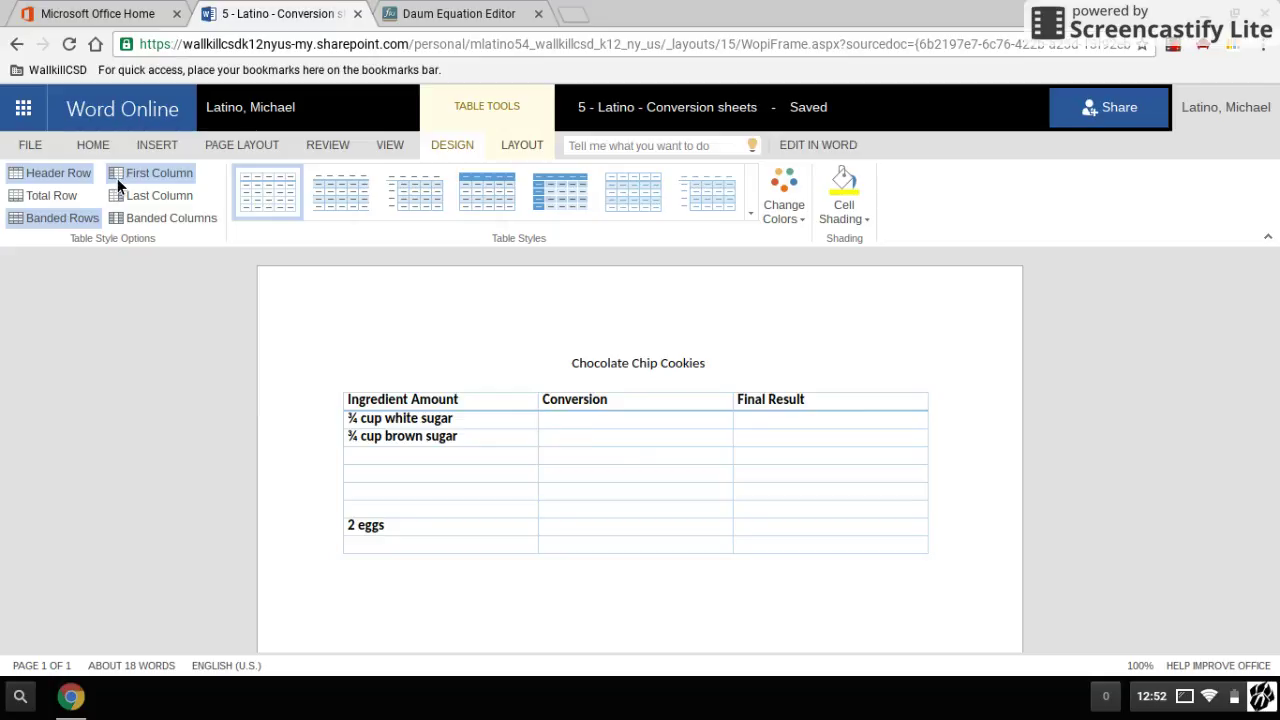
pyautogui.click(157, 147)
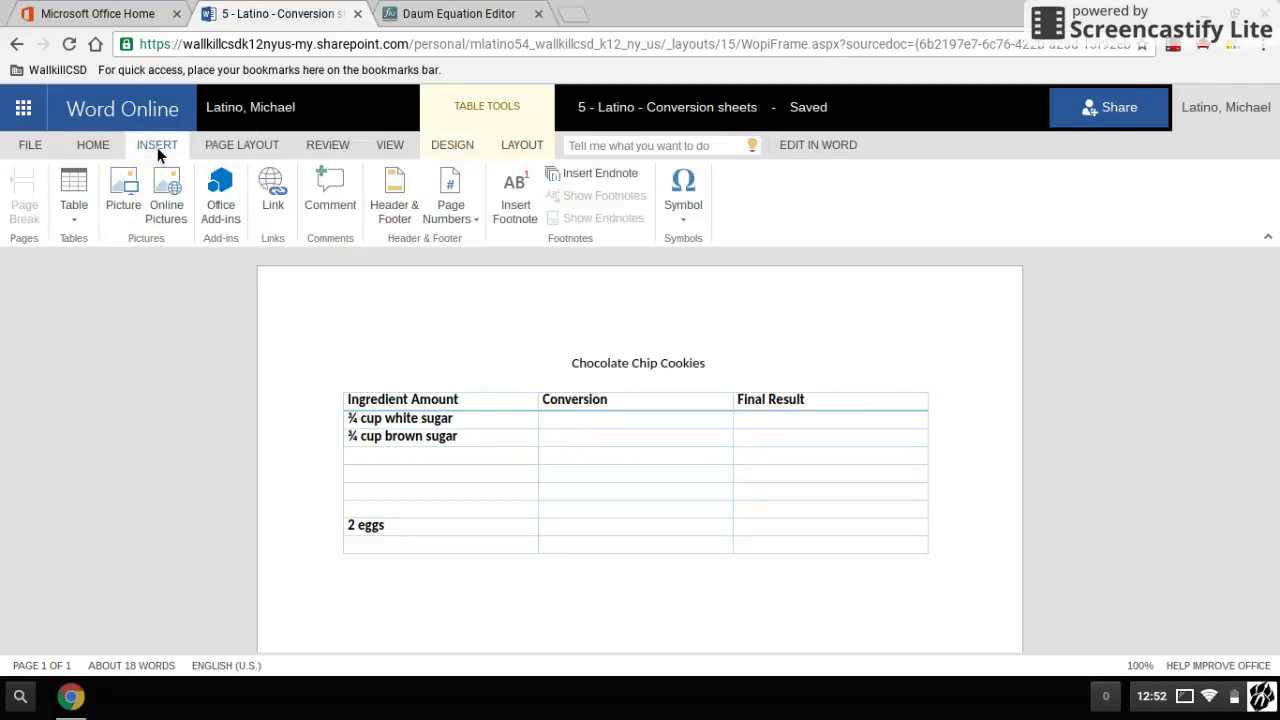
pyautogui.click(129, 198)
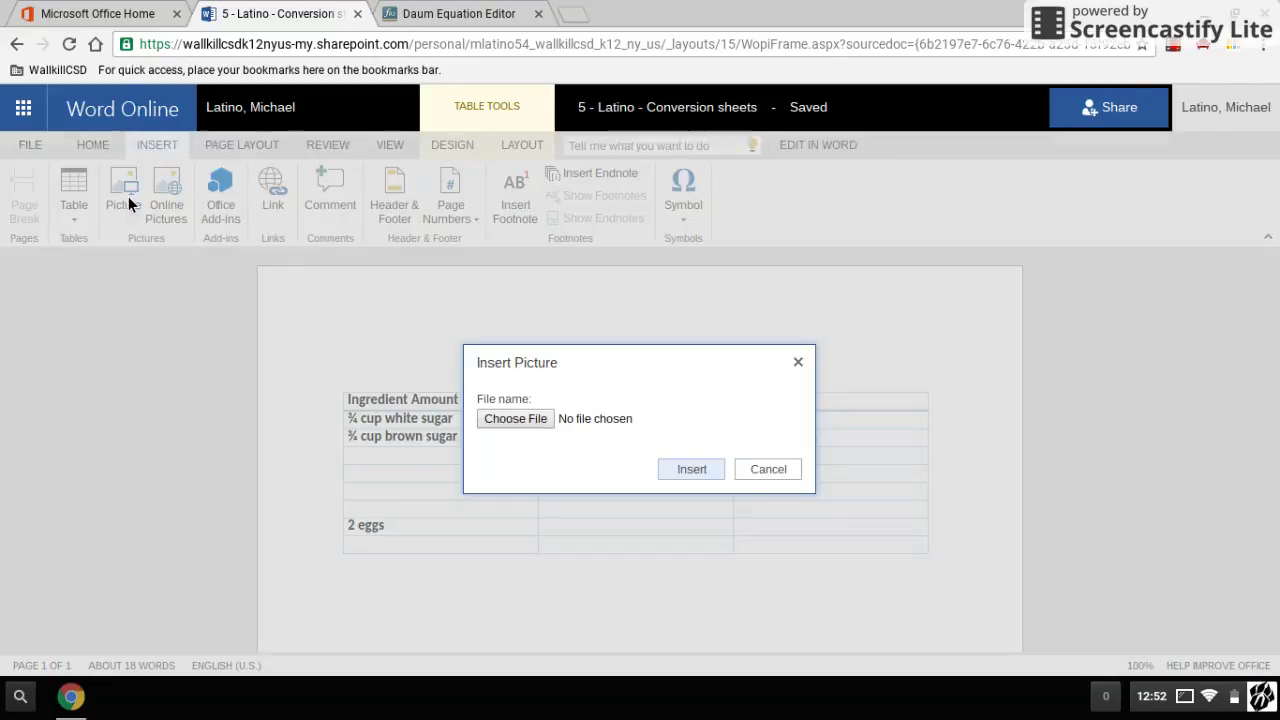
pyautogui.click(506, 418)
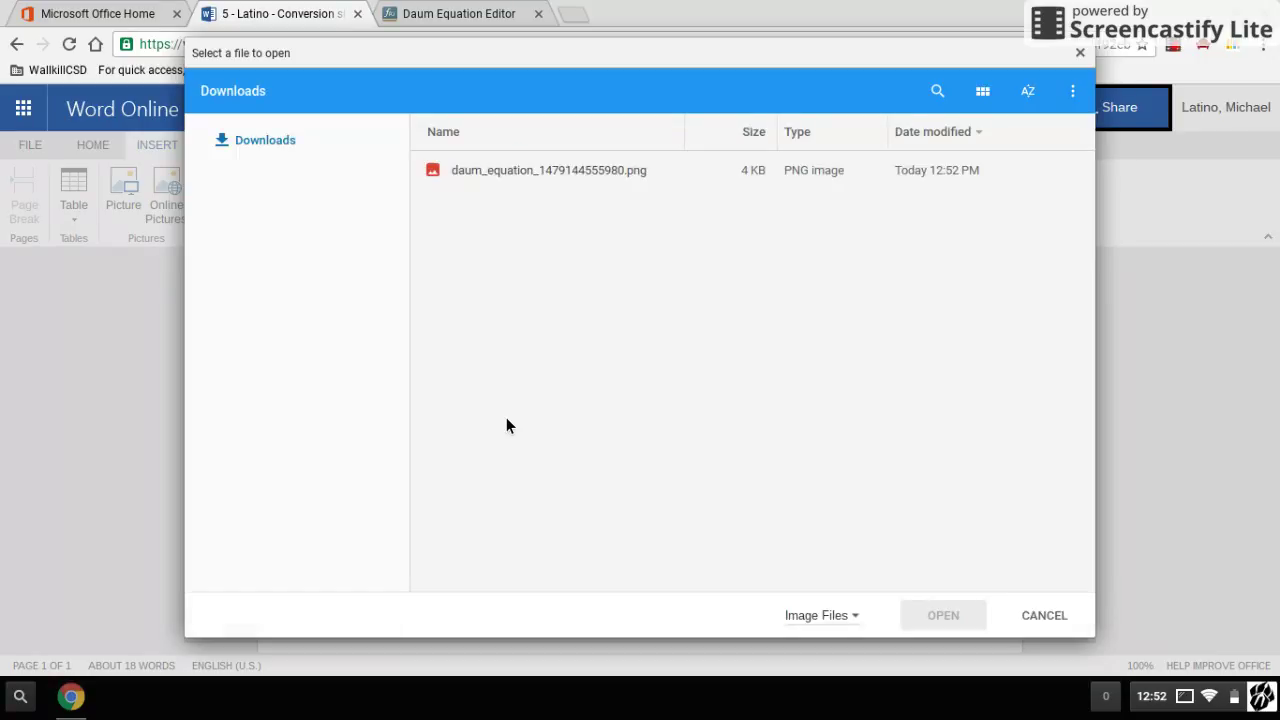
pyautogui.doubleClick(522, 171)
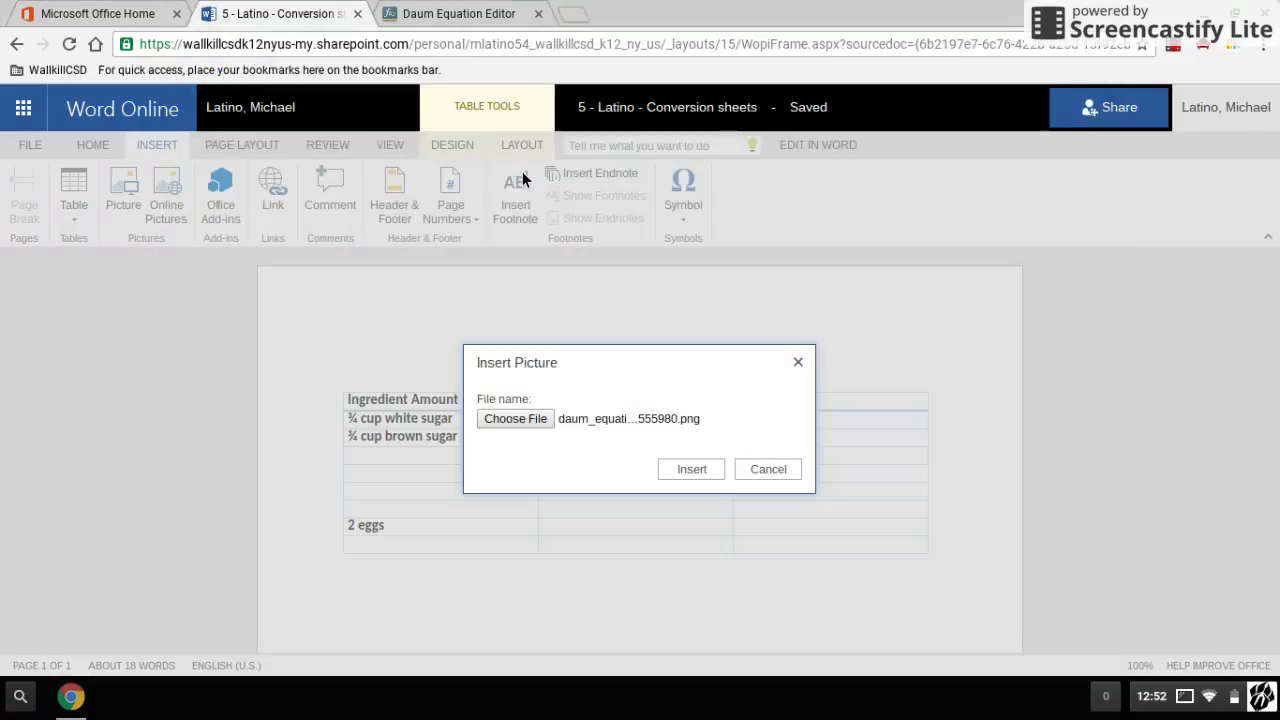
pyautogui.click(712, 474)
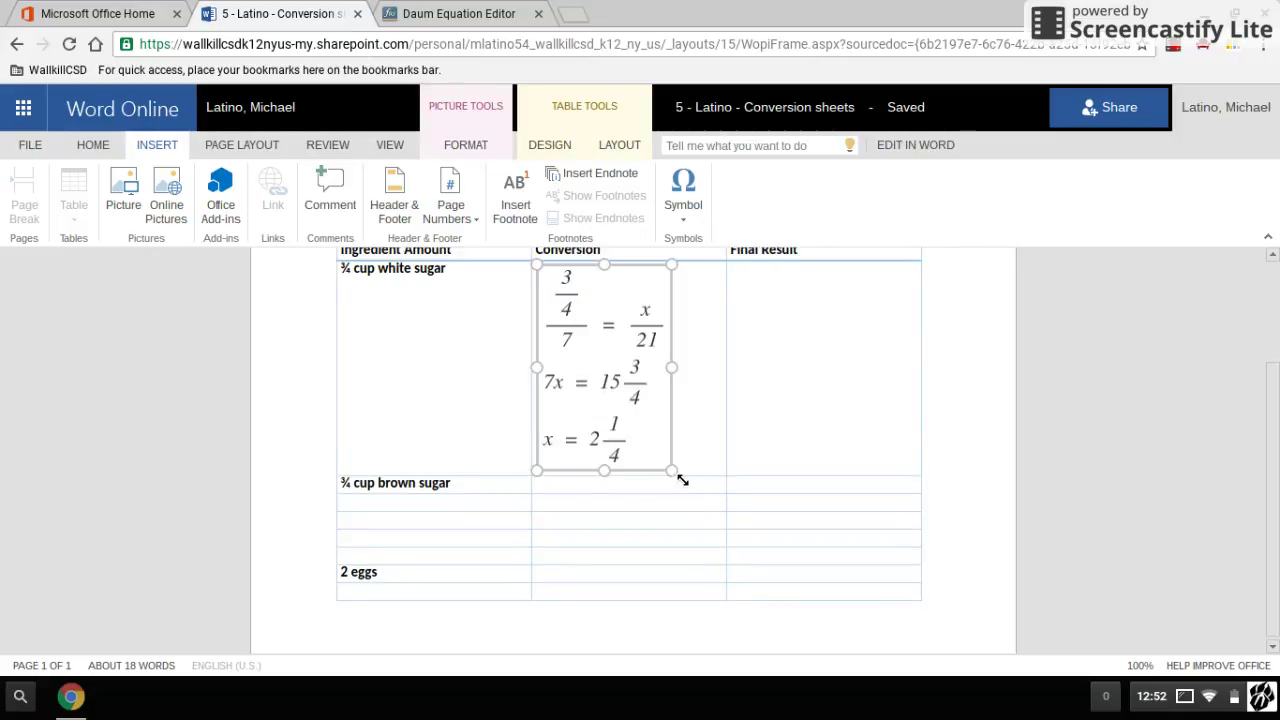
# Shrink the equation image to fit the ¾ cup white sugar Conversion cell, then deselect it.
pyautogui.moveTo(679, 480); pyautogui.dragTo(629, 417)
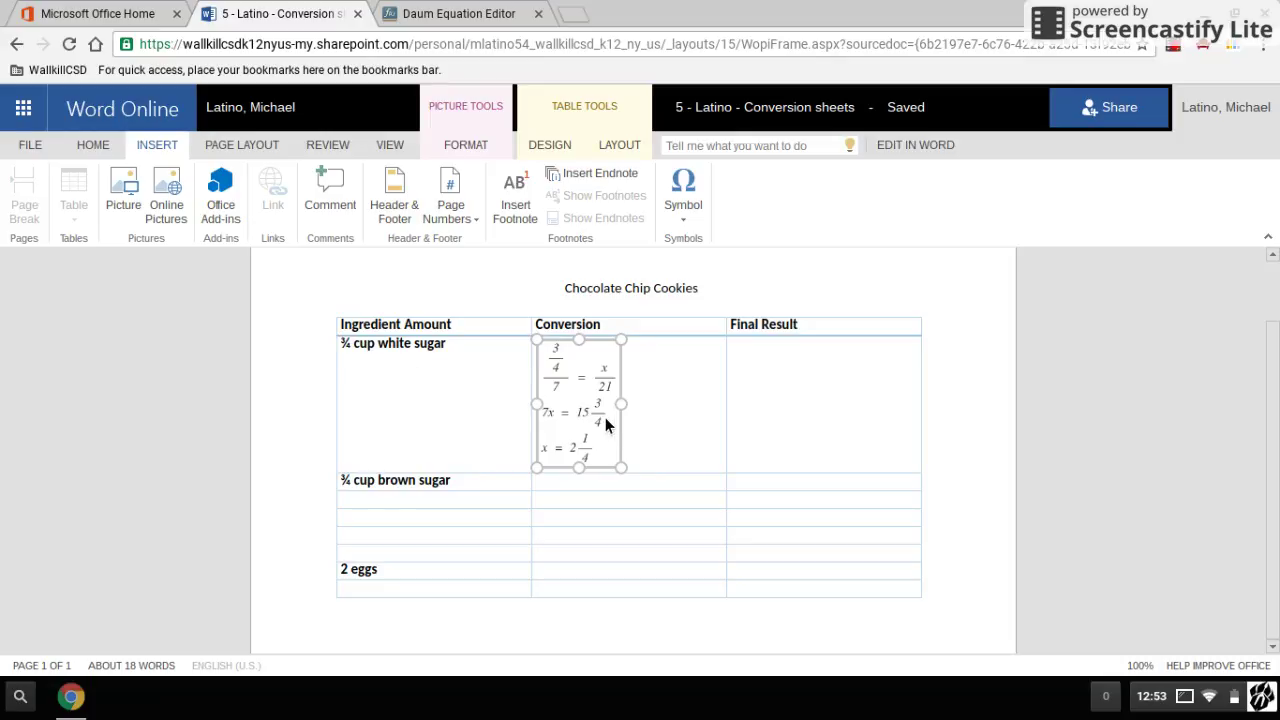
pyautogui.click(576, 490)
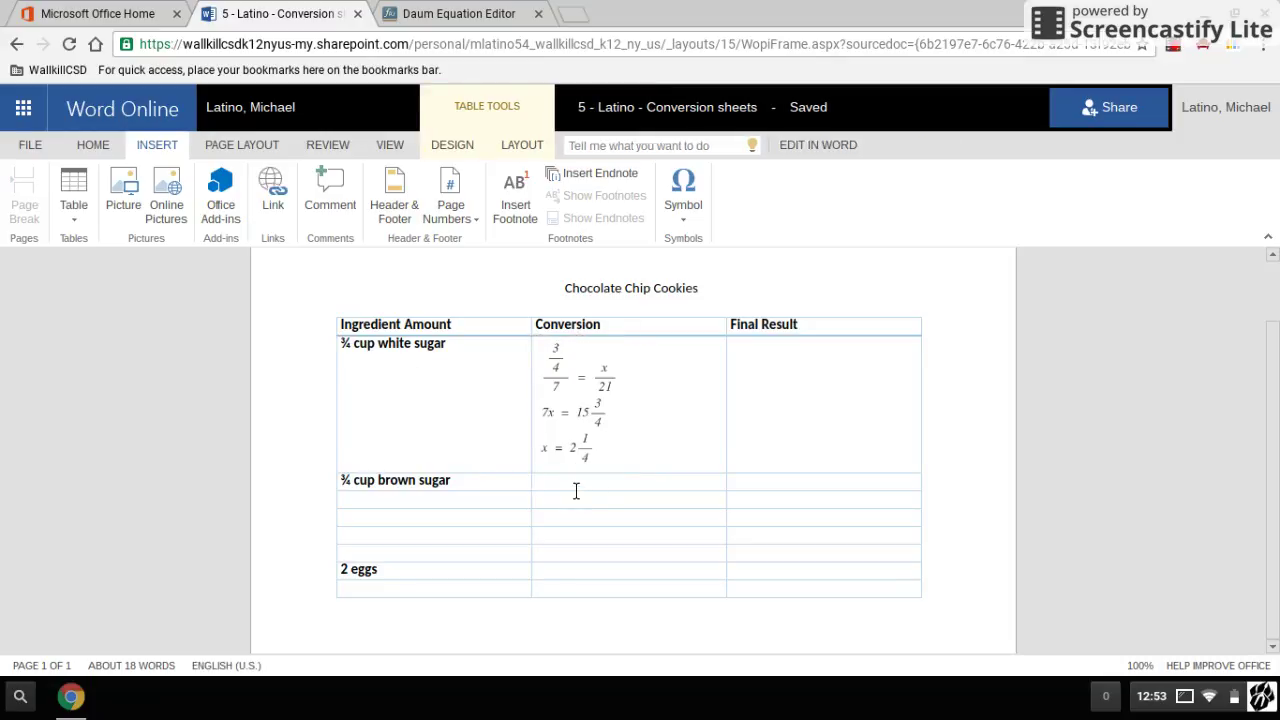